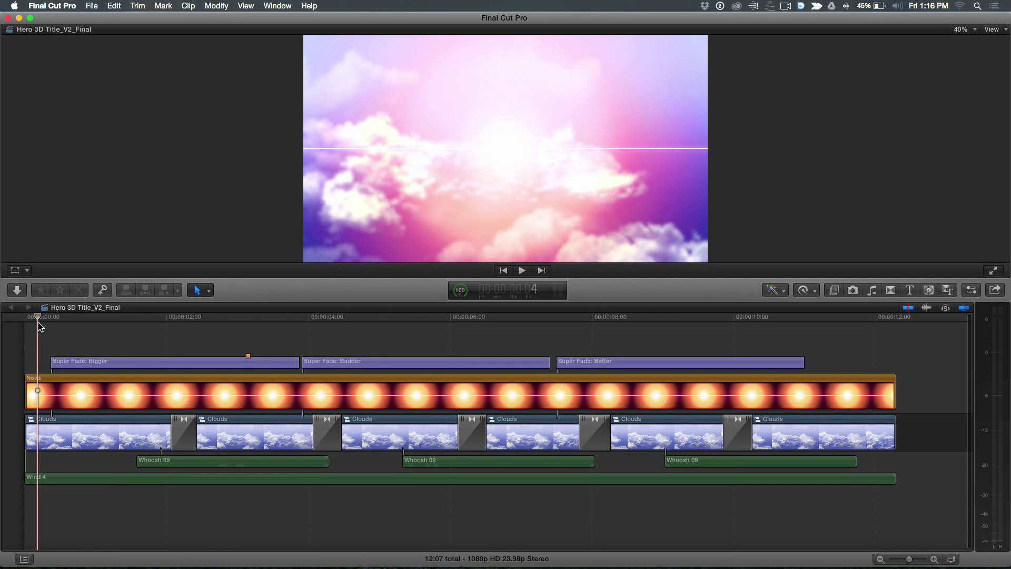
Play the Hero 3D Title_V2_Final project from its start to preview the titles.
key("space")
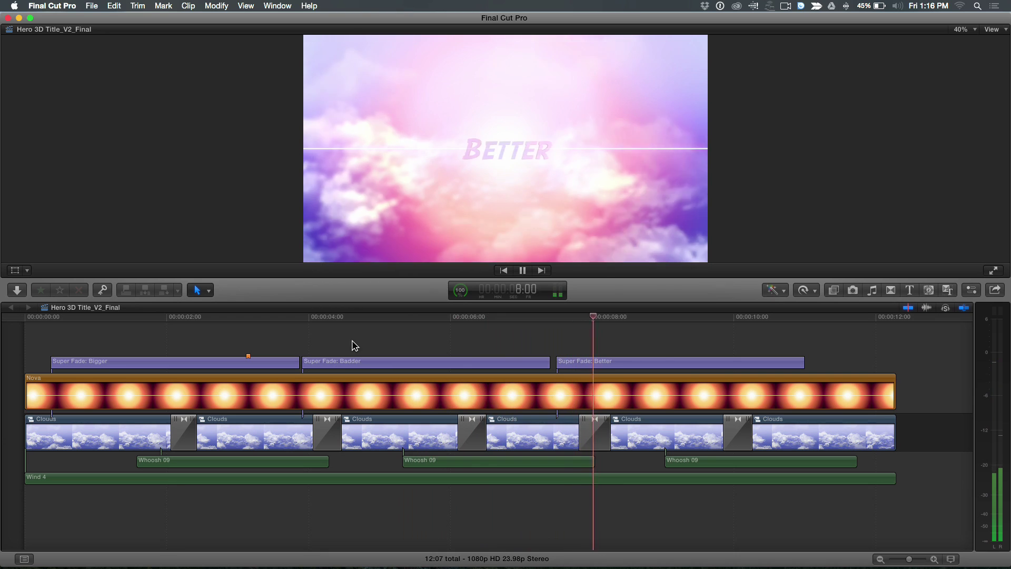
Stop preview playback after the Bigger, Badder and Better titles.
key("space")
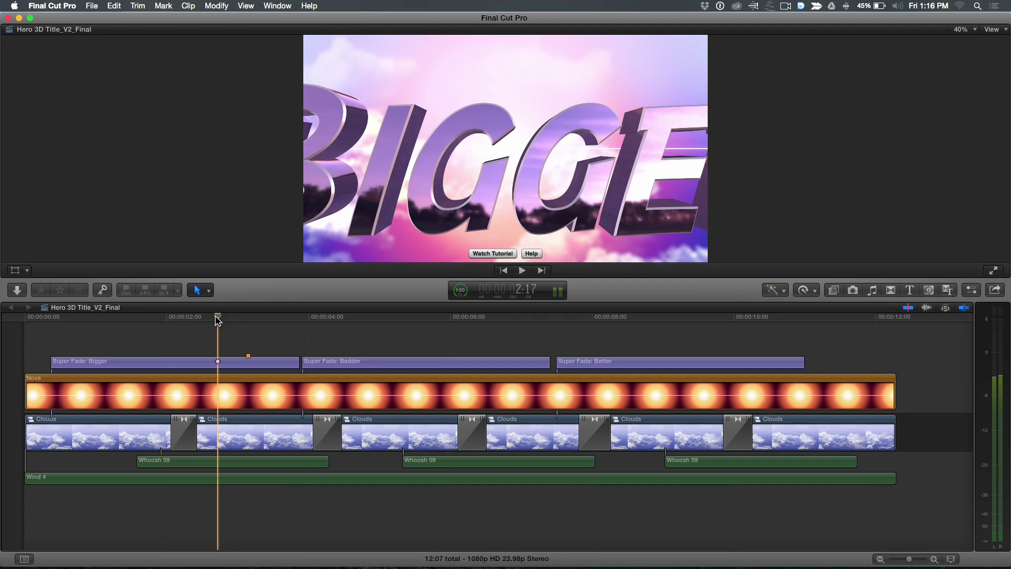
Open the Role Editor and add a Nova subrole under Video.
left_click(221, 8)
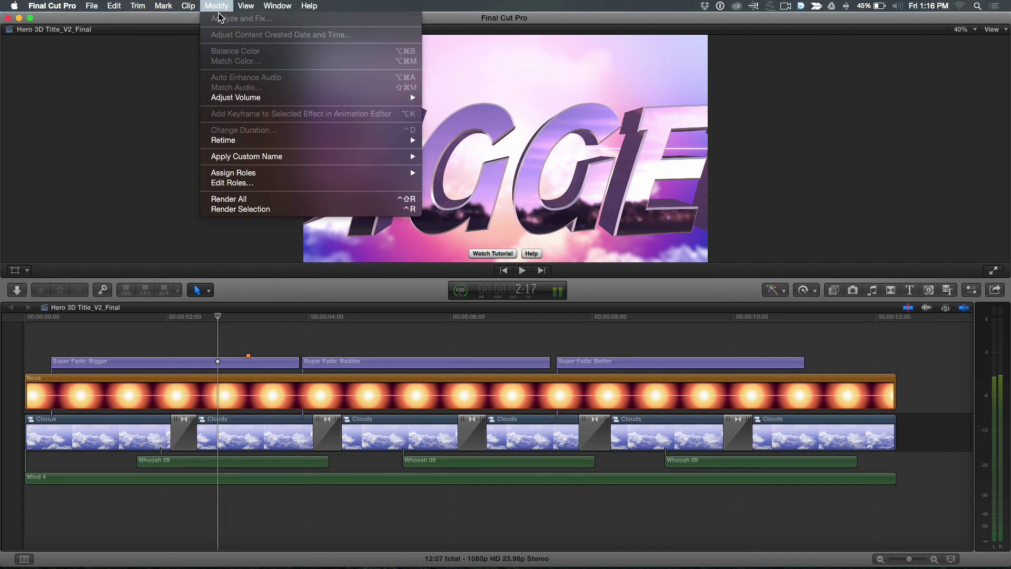
left_click(226, 183)
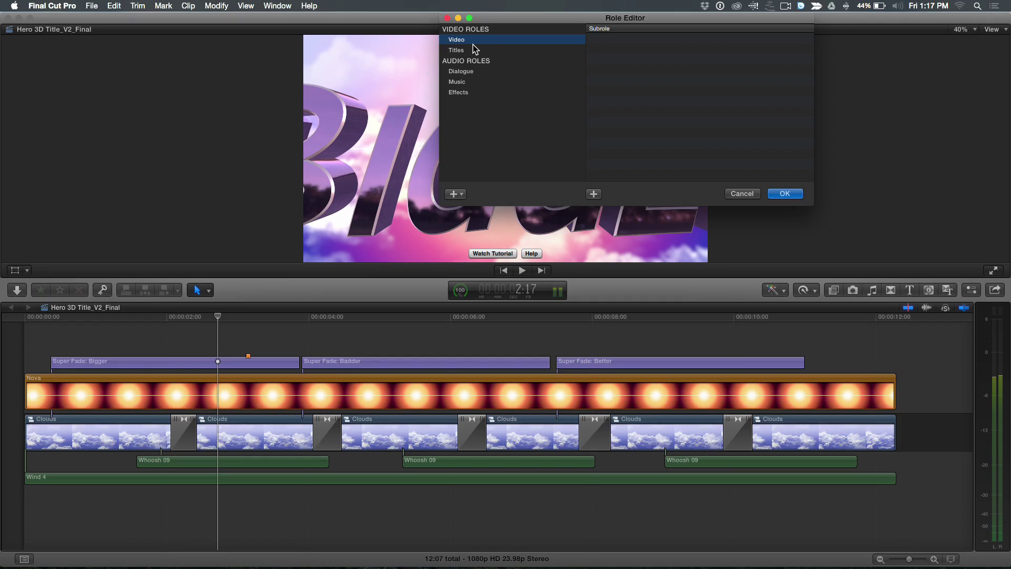
left_click(594, 195)
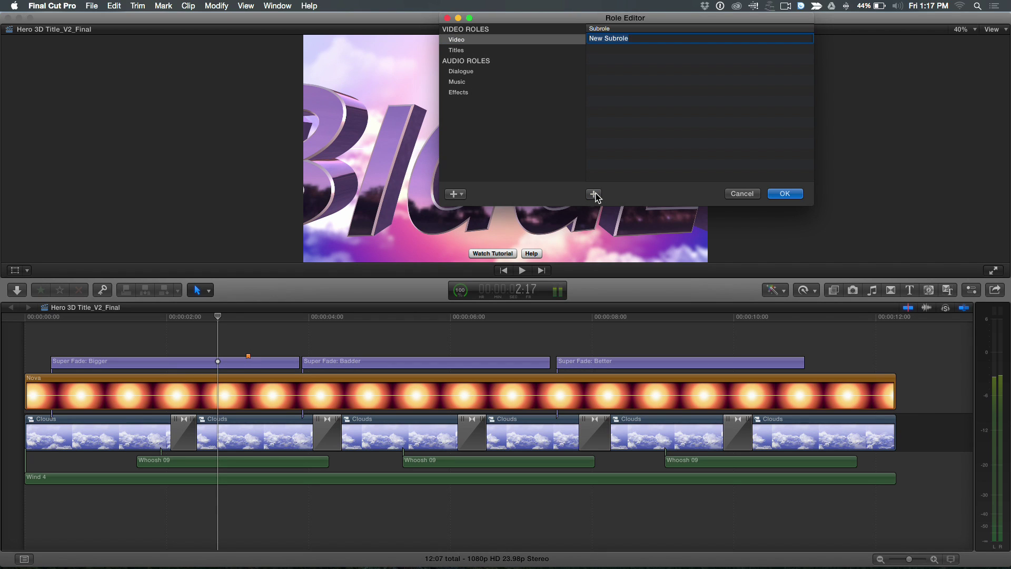
type("Nova")
key("Return")
Add a Clouds video subrole and begin a 3D Titles subrole under Titles.
left_click(594, 194)
type("Clouds")
key("Return")
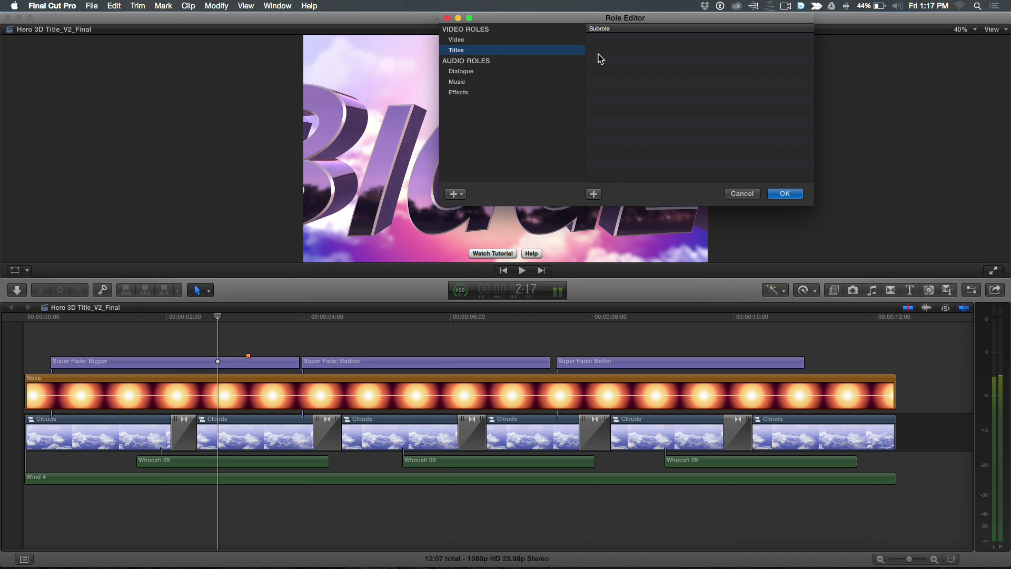
left_click(599, 195)
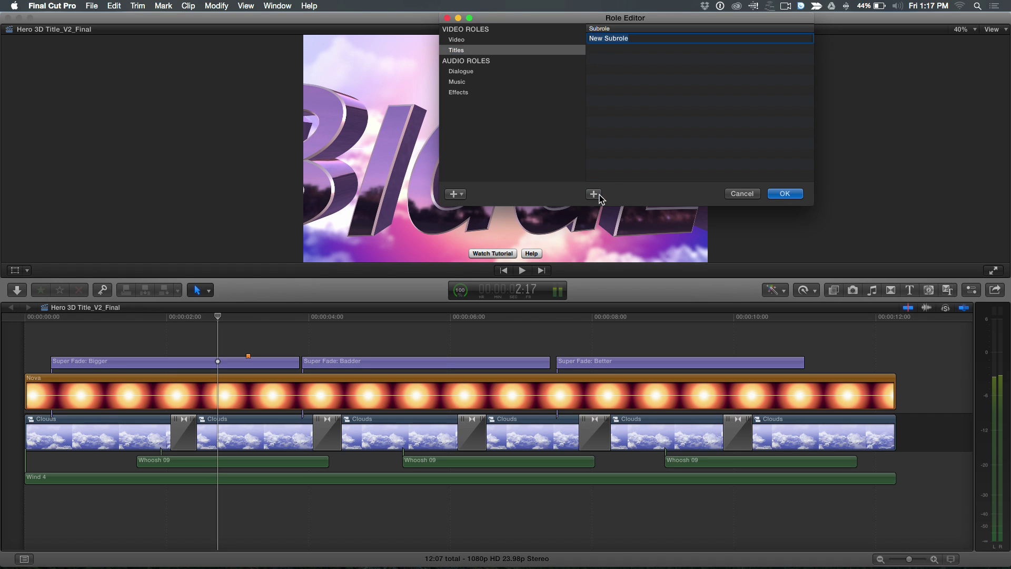
type("3")
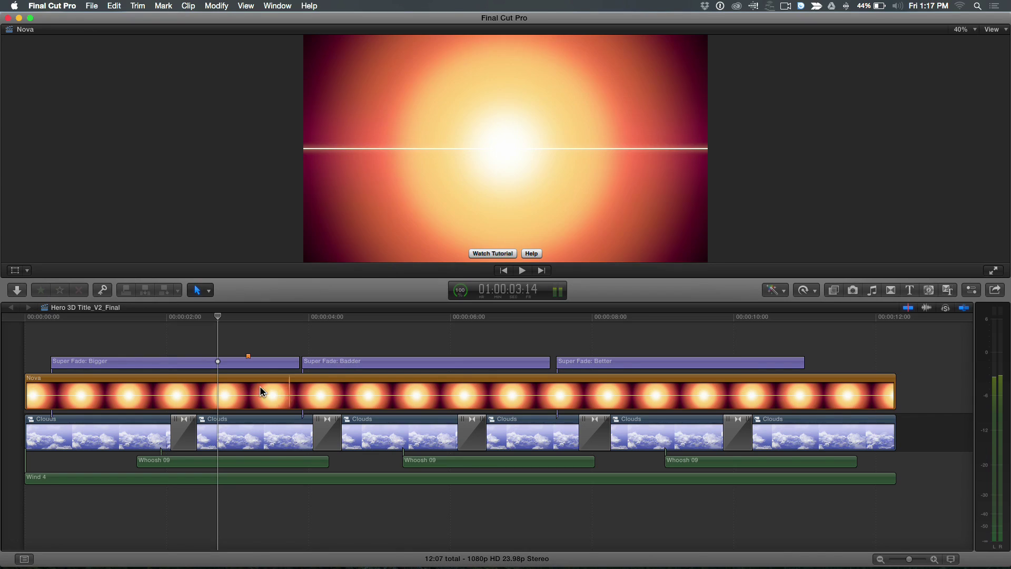
Assign the 3D Titles role to the three Super Fade title clips, then select the Nova clip.
left_click(317, 319)
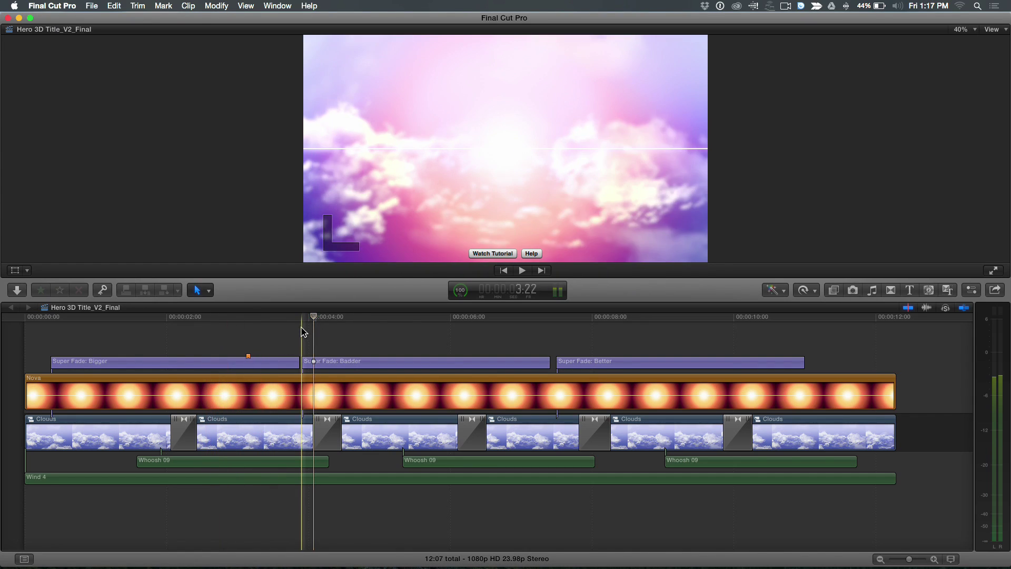
left_click_drag(198, 334, 690, 361)
left_click(217, 6)
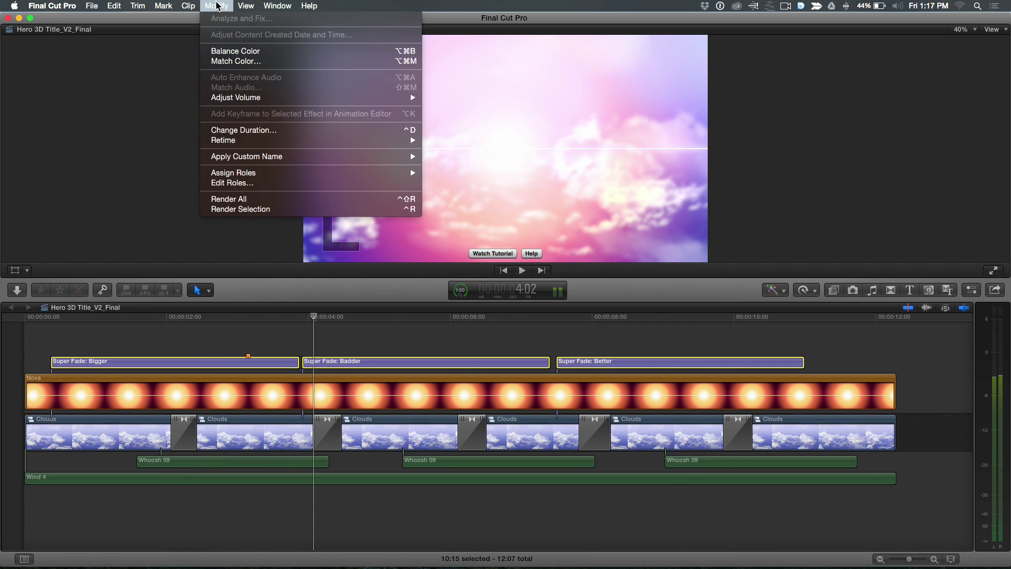
mouse_move(406, 173)
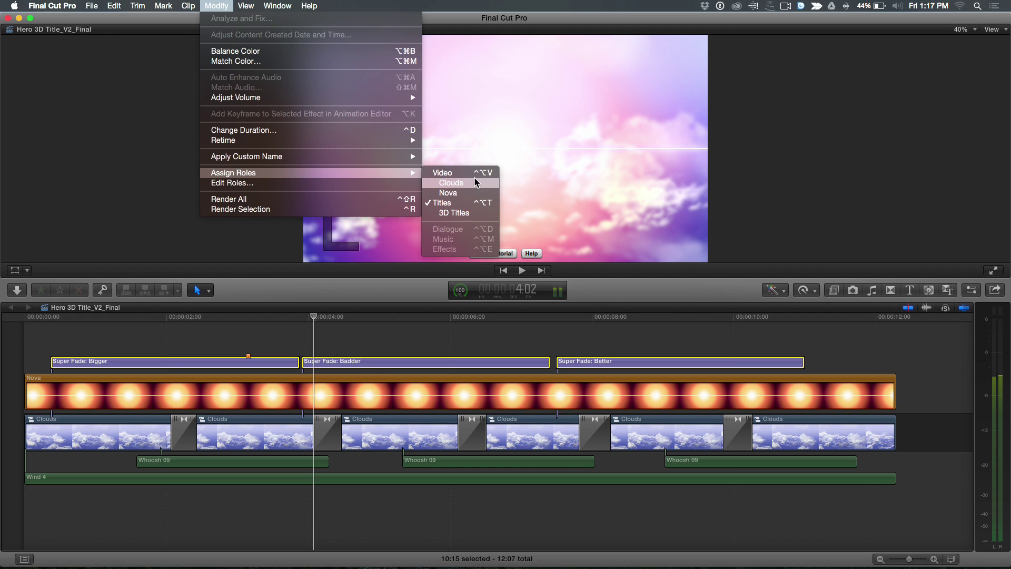
left_click(475, 216)
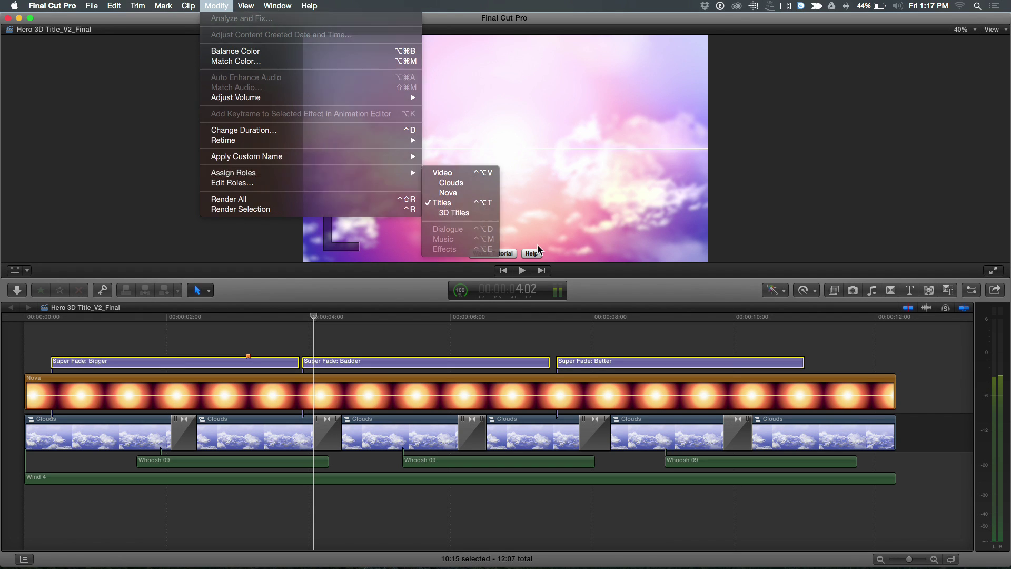
left_click_drag(932, 401, 712, 400)
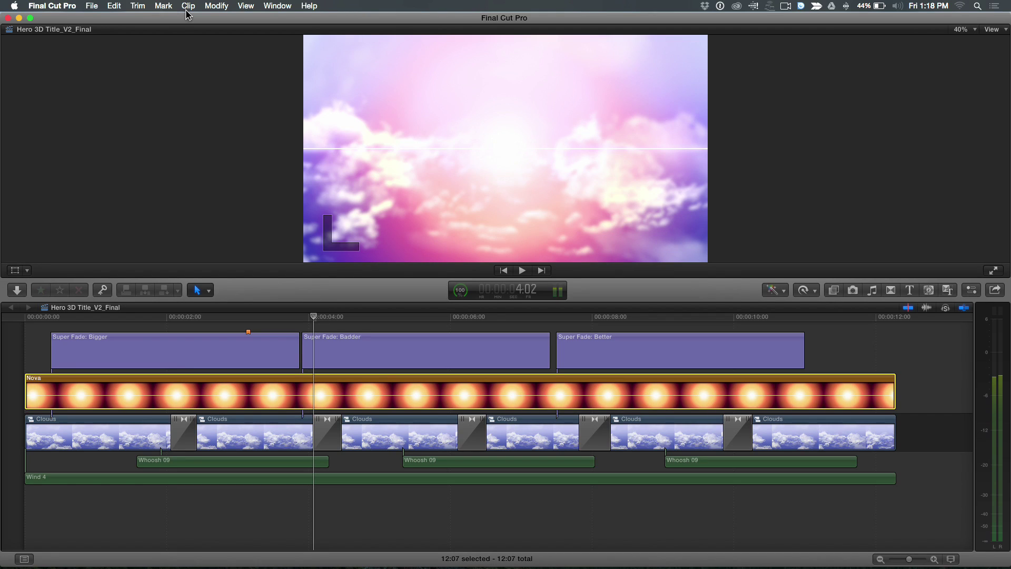
Assign the Nova role to the Nova clip and select the Clouds clips in the storyline.
left_click(217, 5)
mouse_move(231, 176)
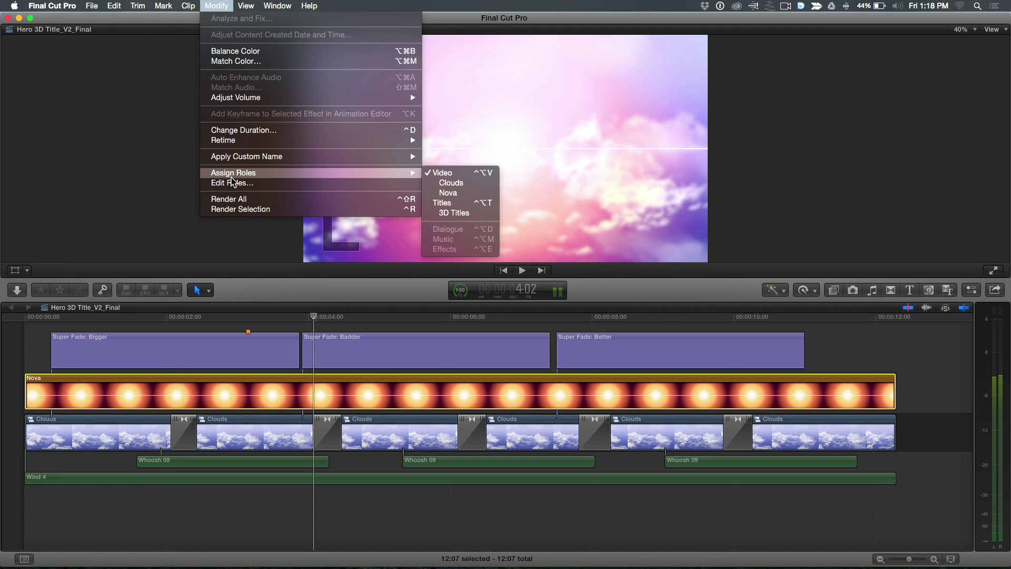
left_click(463, 192)
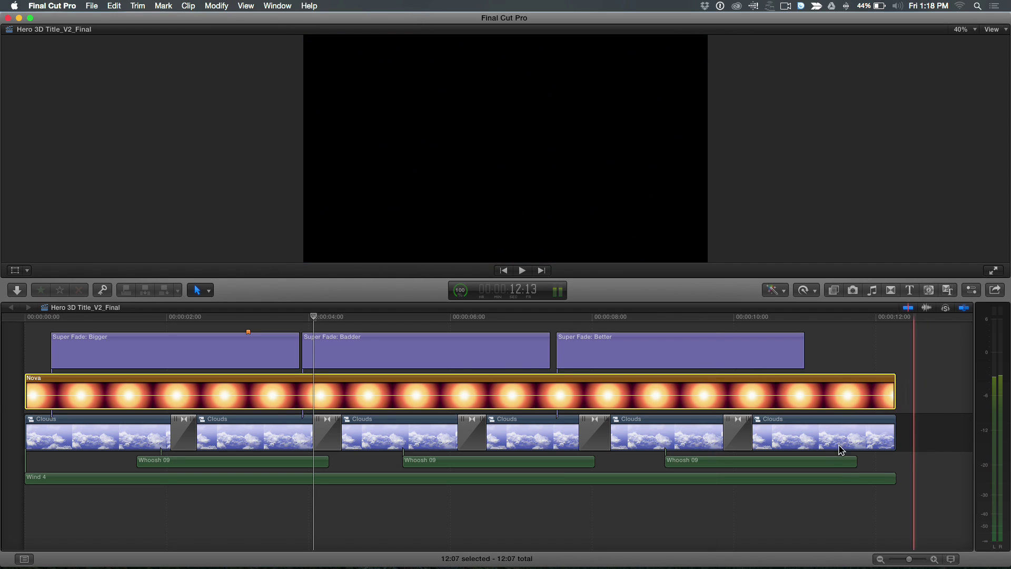
left_click(835, 444)
left_click(129, 433, "shift")
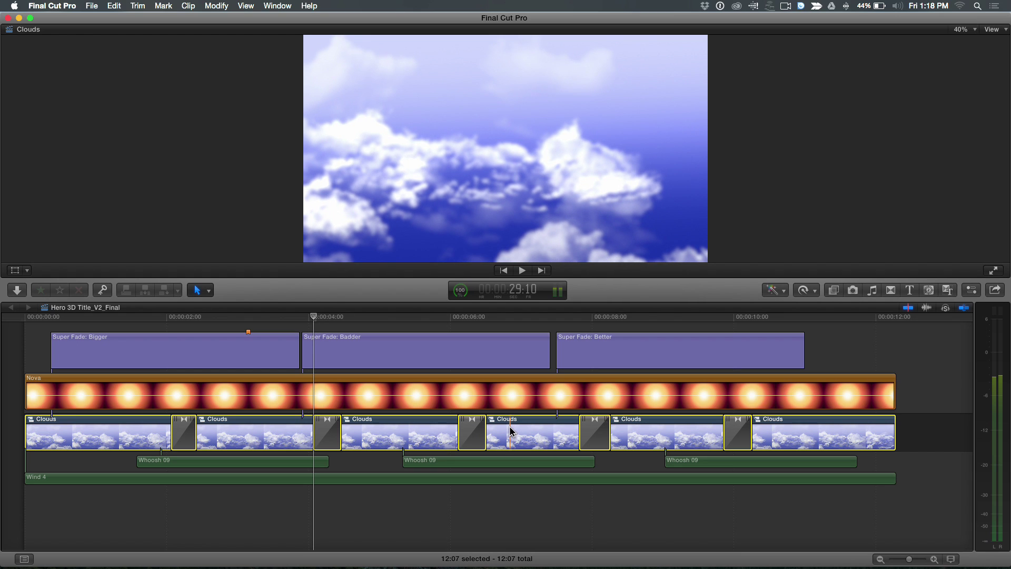
Select all six Clouds clips in the primary storyline.
left_click(216, 6)
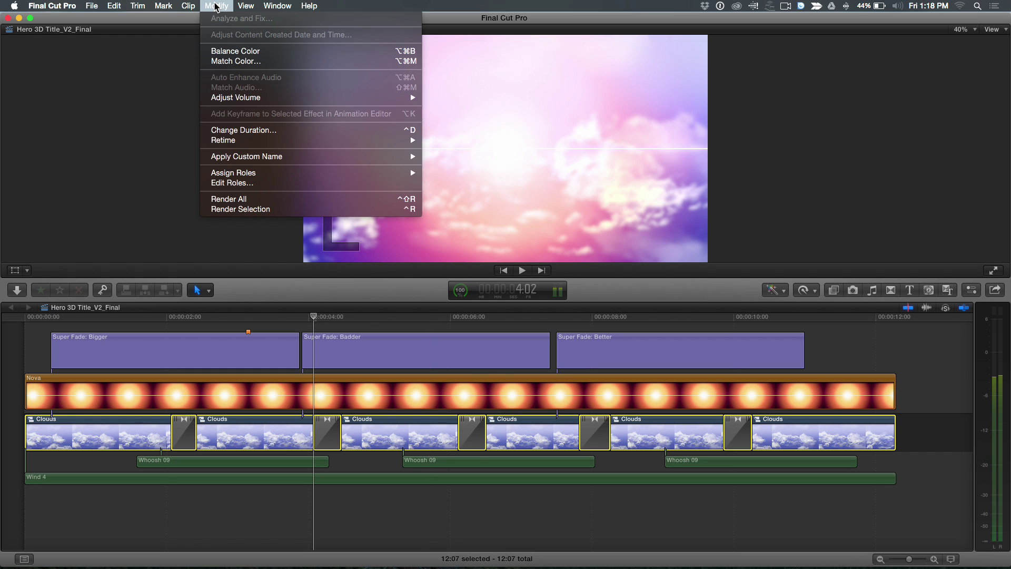
mouse_move(242, 178)
left_click(56, 208)
left_click(242, 545)
left_click(135, 440)
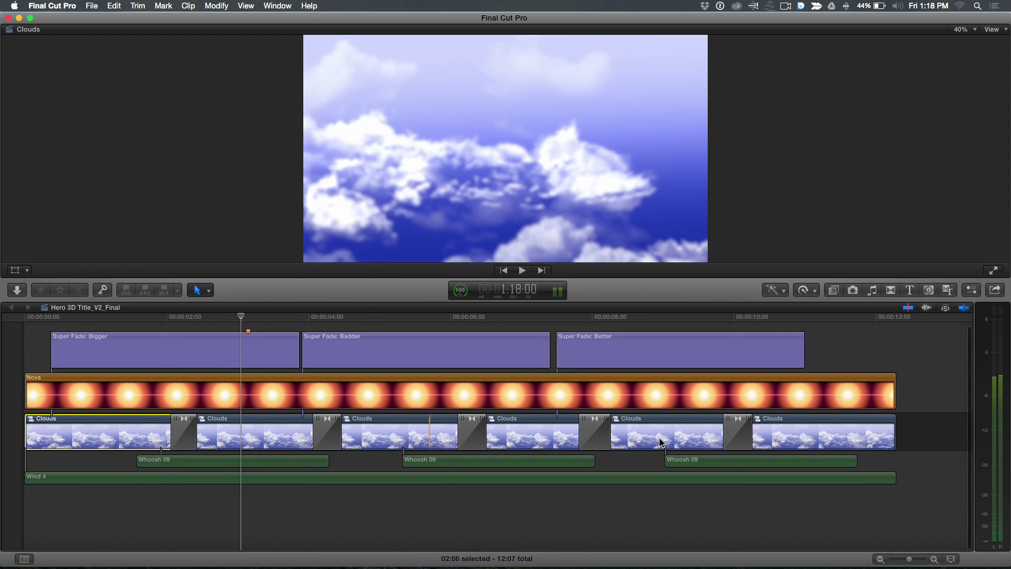
left_click(823, 440, "shift")
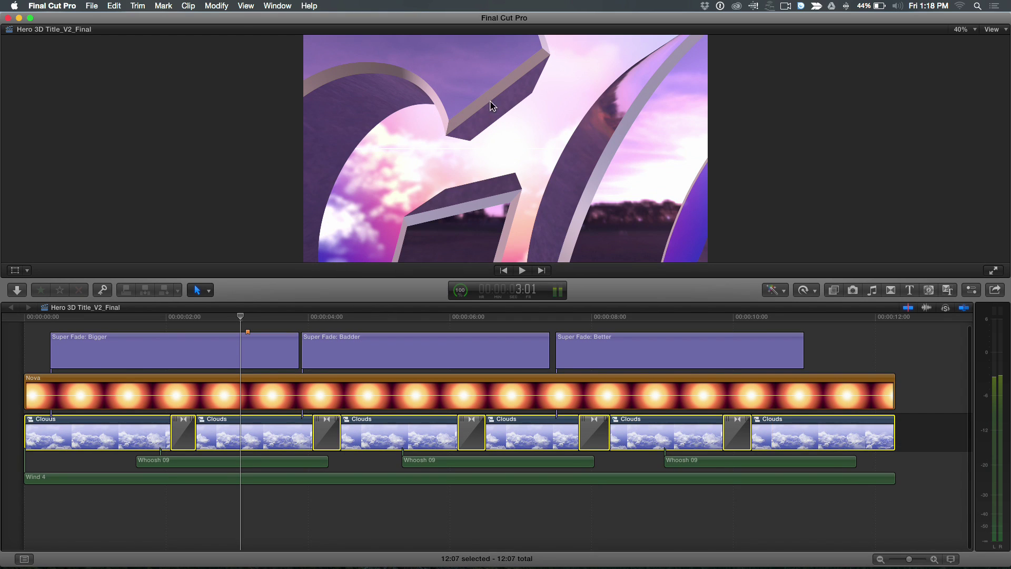
Assign the Clouds role through the Info inspector's Roles menu, then park the playhead on Bigger.
left_click(216, 7)
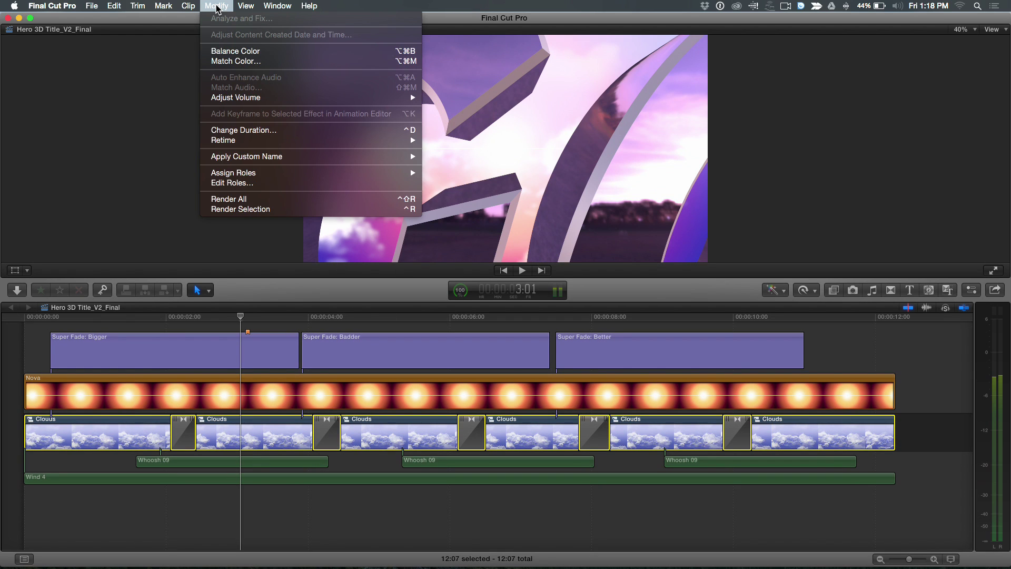
mouse_move(220, 176)
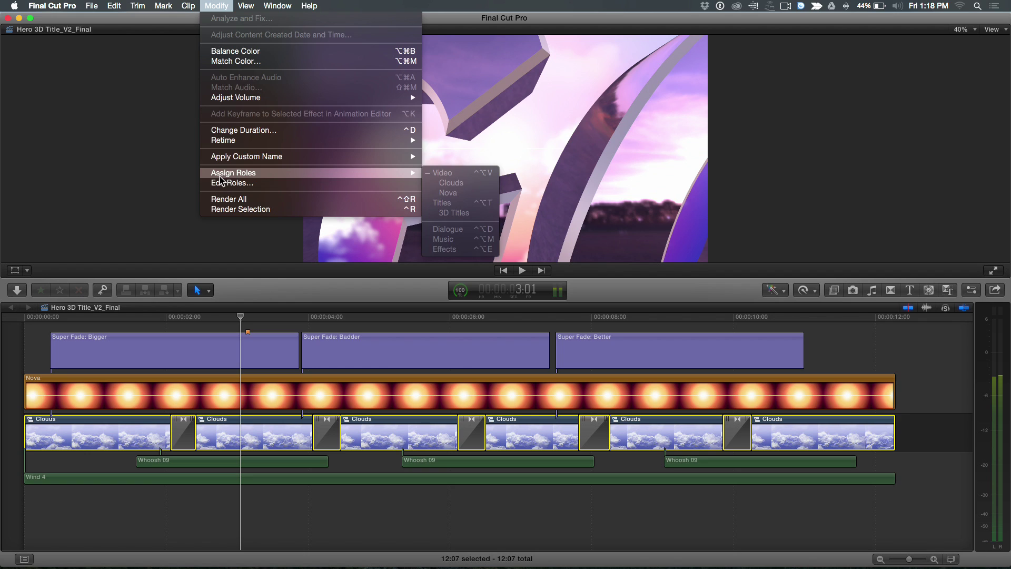
left_click(246, 209)
left_click(971, 289)
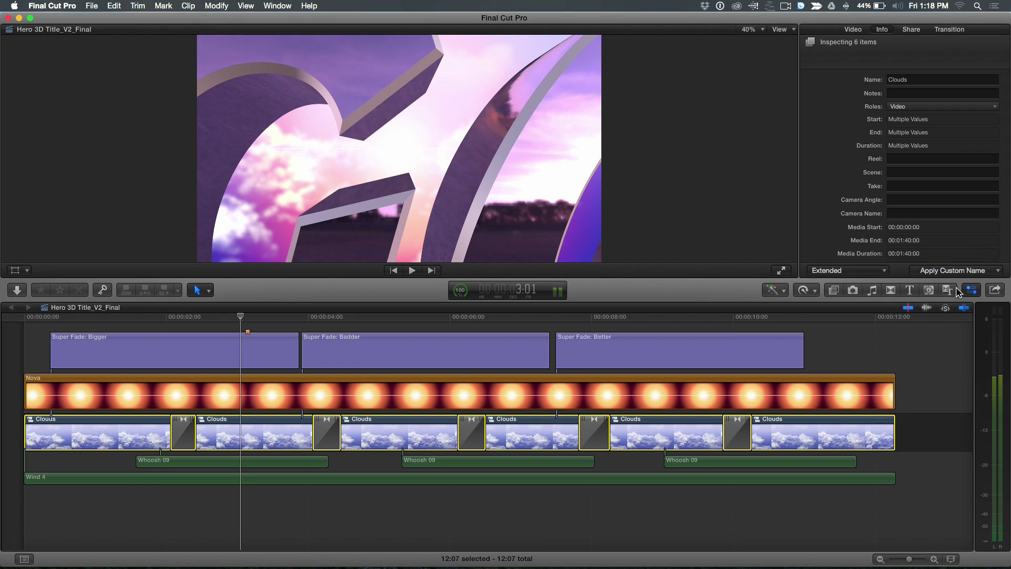
left_click(910, 106)
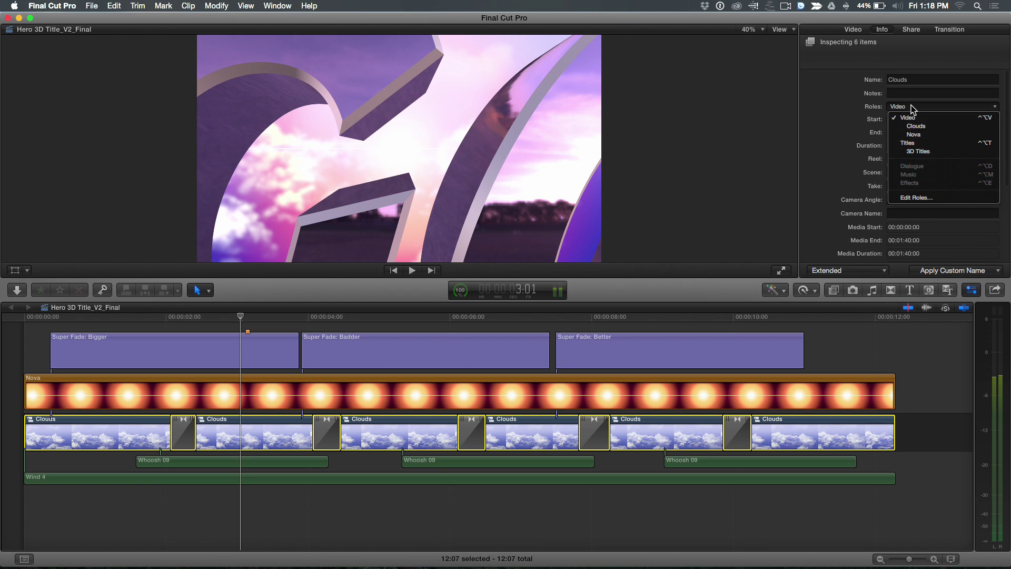
left_click(936, 127)
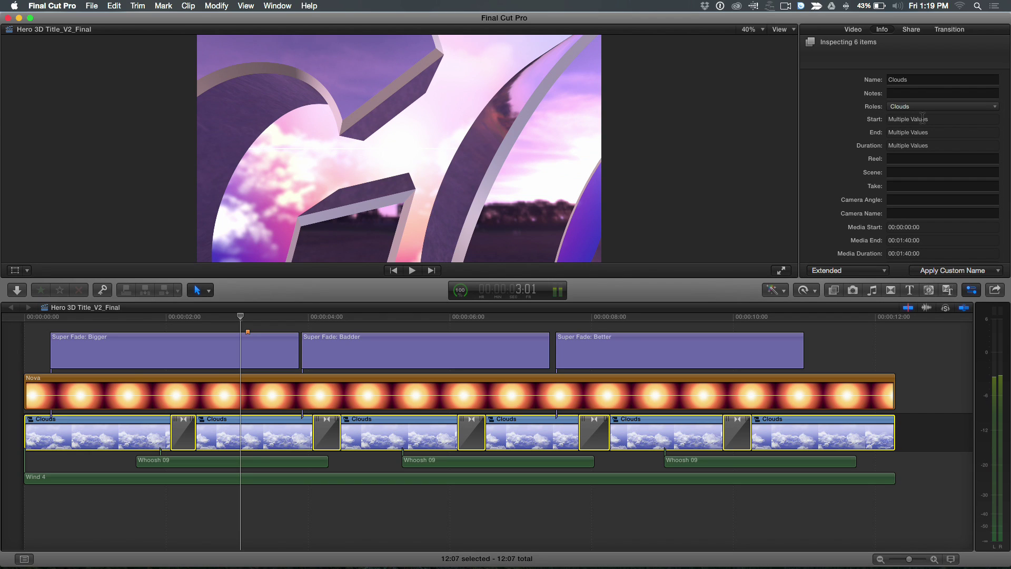
left_click(923, 118)
left_click(465, 323)
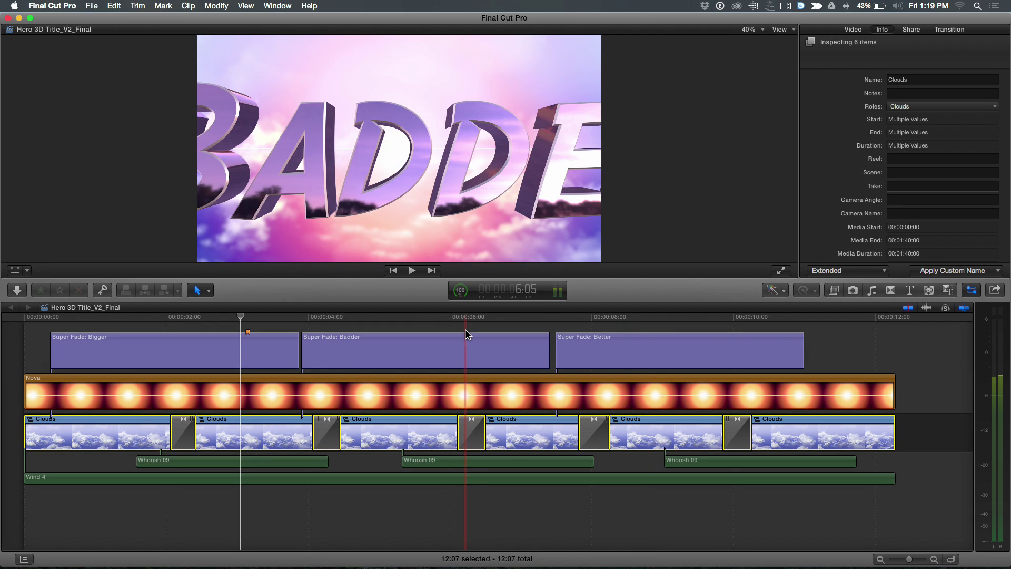
left_click(136, 322)
Hide the Inspector and open the Master File export dialog with Command-E.
key("super+4")
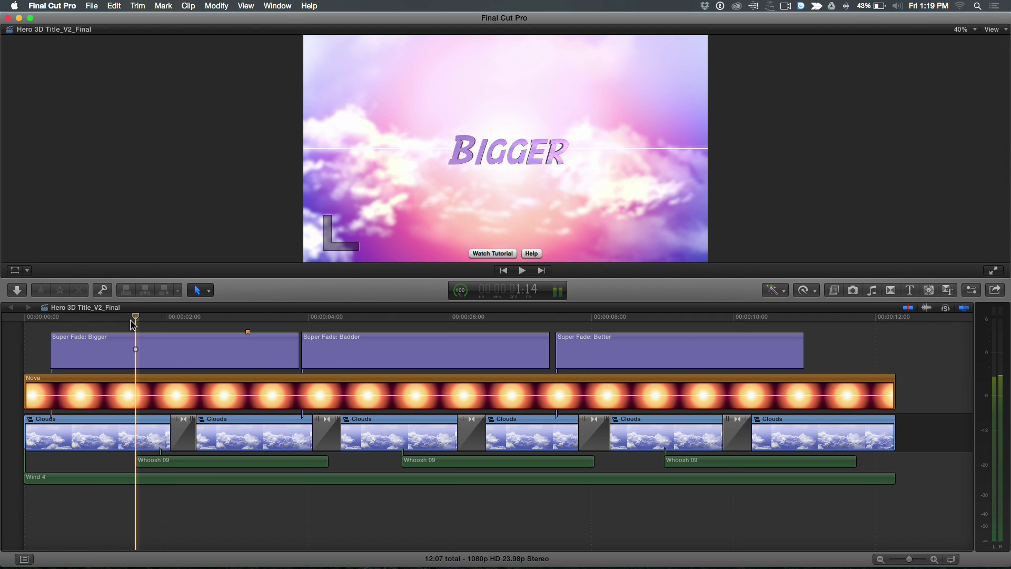
key("super+e")
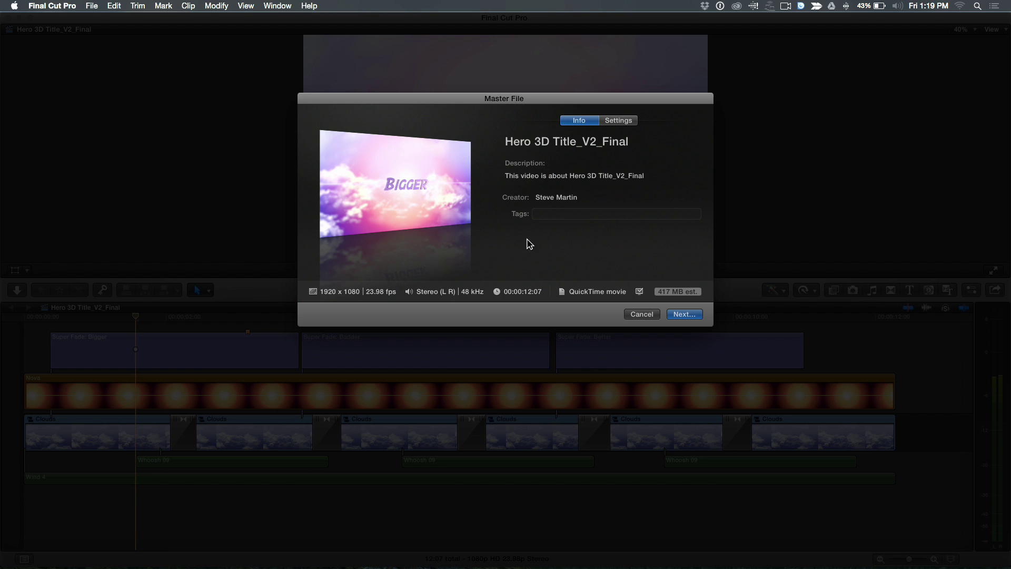
Keep the export format at Video Only in Settings and open the video codec list.
left_click(617, 123)
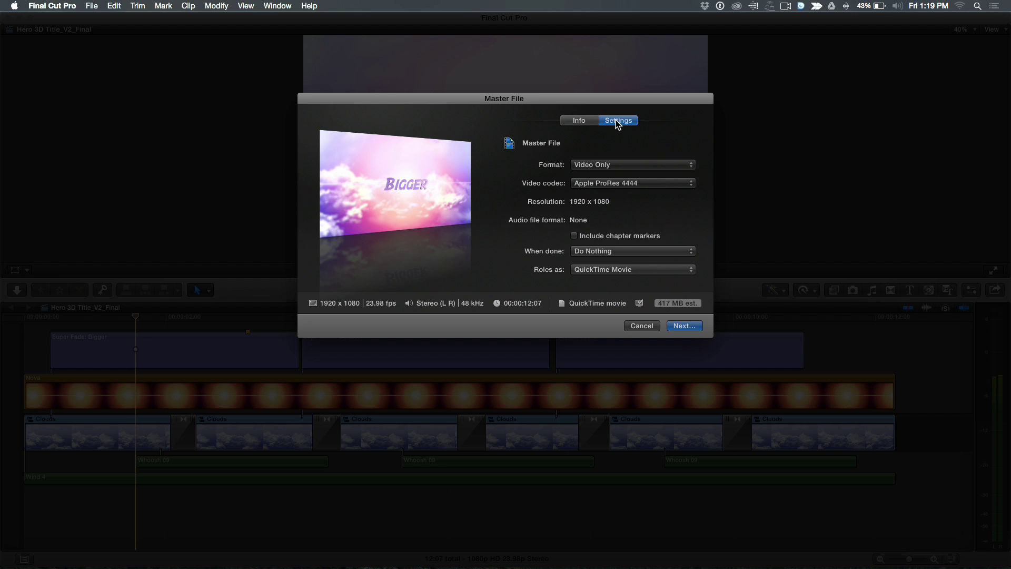
left_click(626, 164)
left_click(626, 166)
left_click(630, 190)
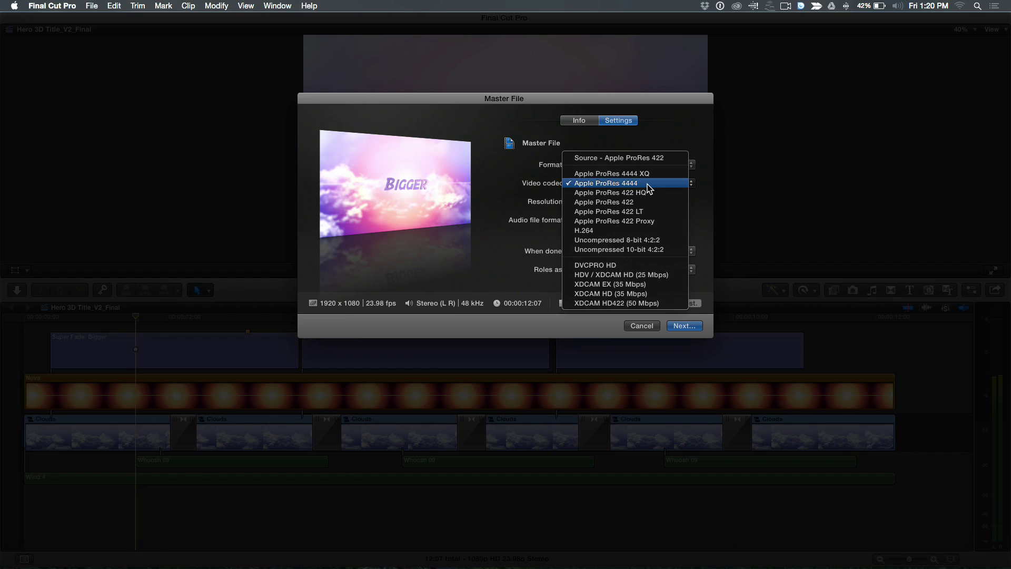
Keep Apple ProRes 4444 as the export video codec.
left_click(647, 185)
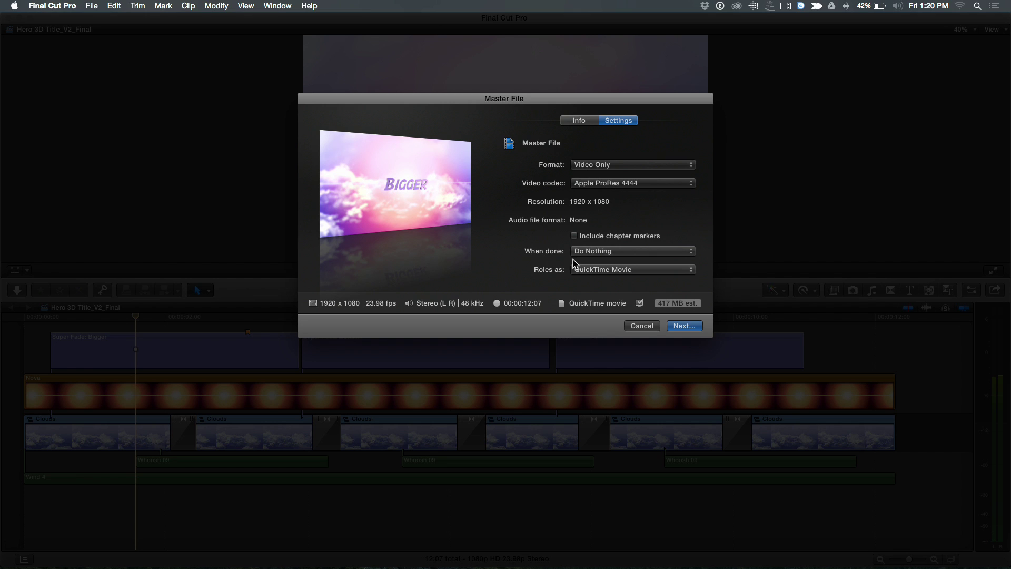
Export roles as Video Only as Separate Files: Clouds, 3D Titles and Nova.
left_click(611, 270)
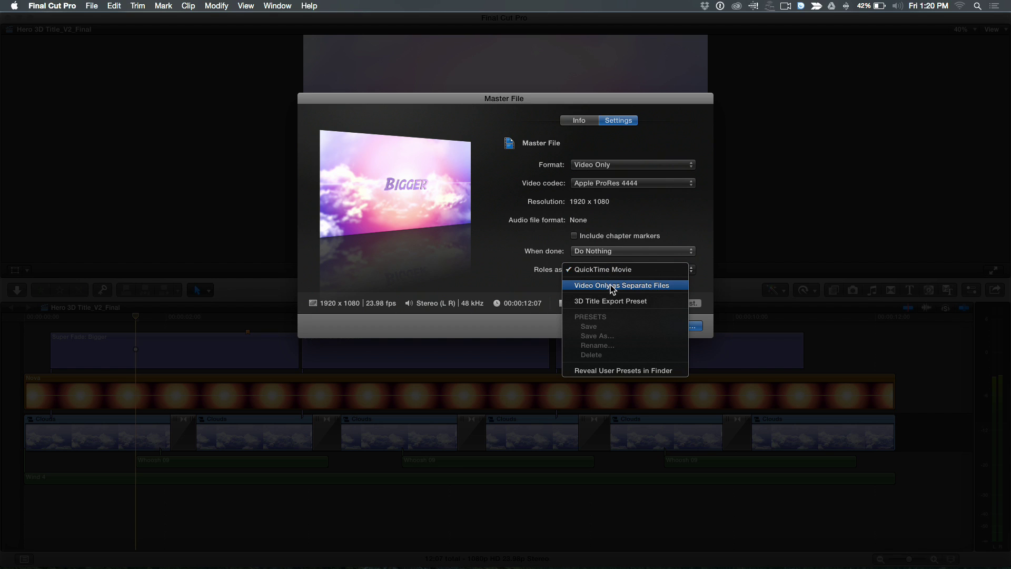
left_click(610, 285)
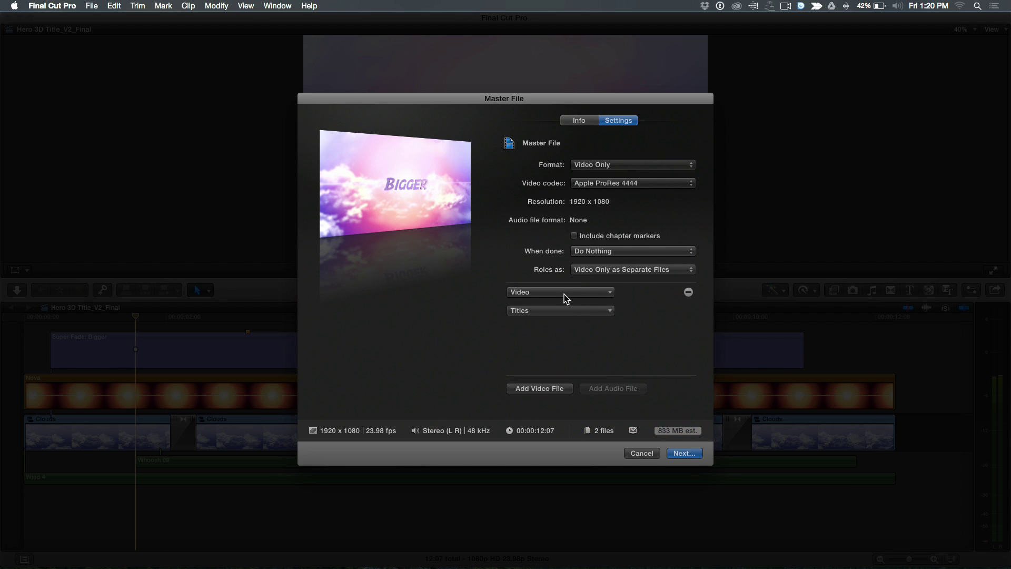
left_click(557, 292)
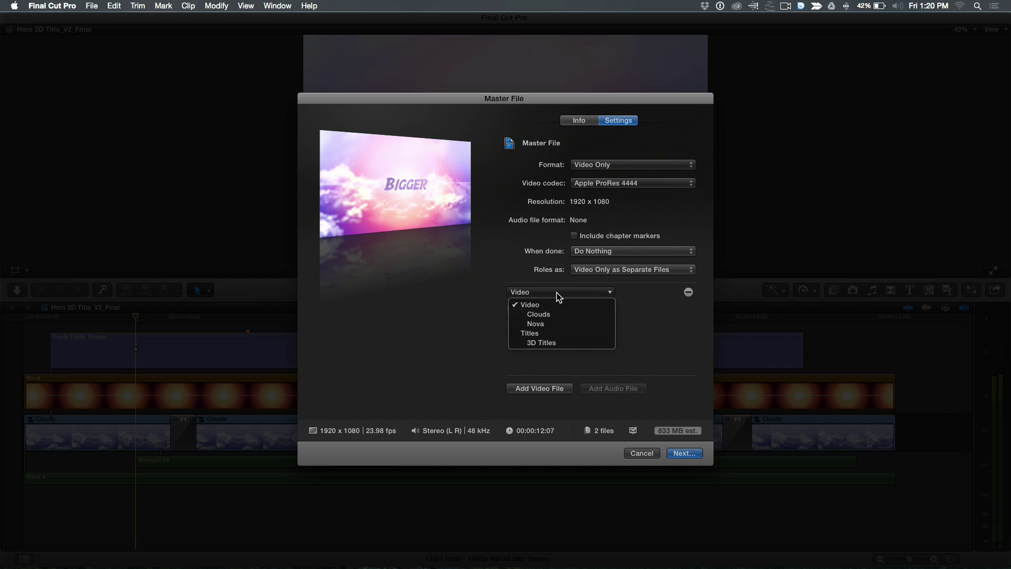
left_click(554, 314)
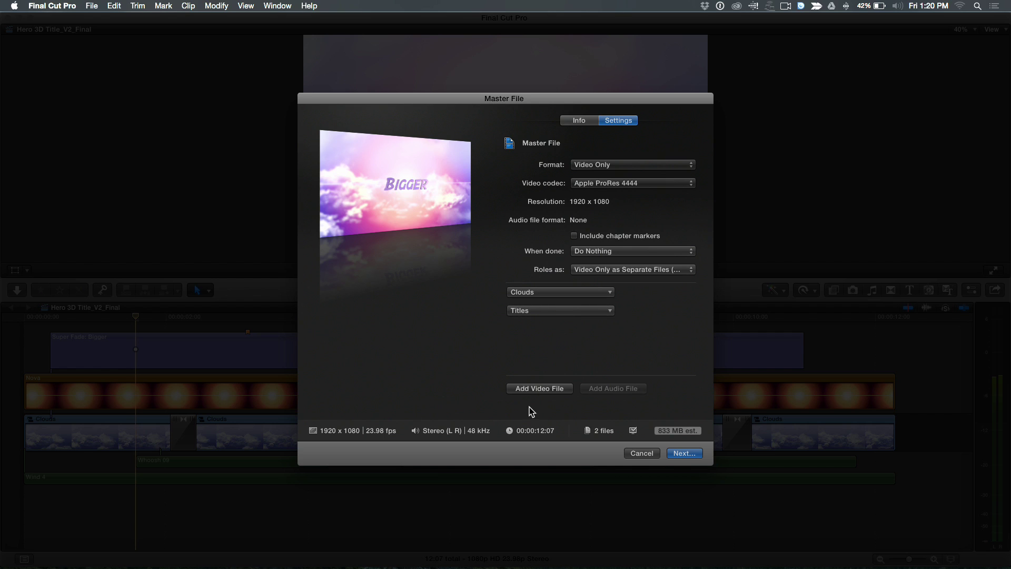
left_click(541, 388)
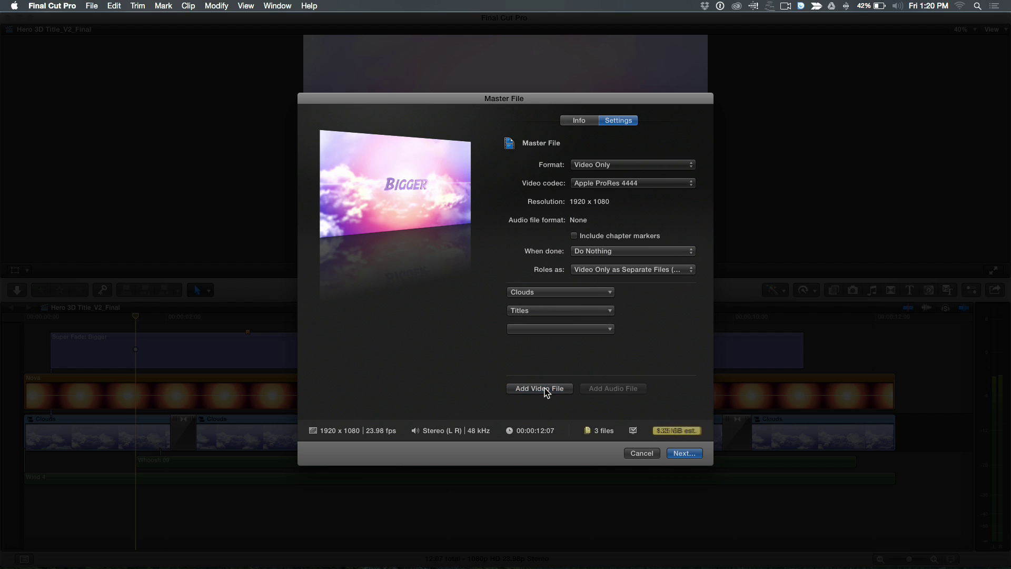
left_click(562, 328)
left_click(552, 359)
left_click(555, 311)
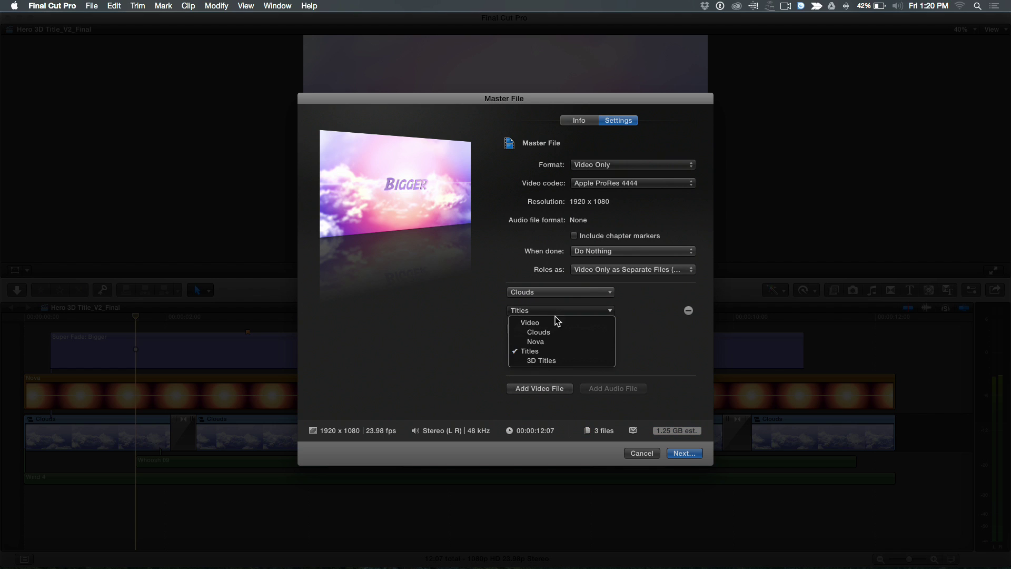
left_click(555, 362)
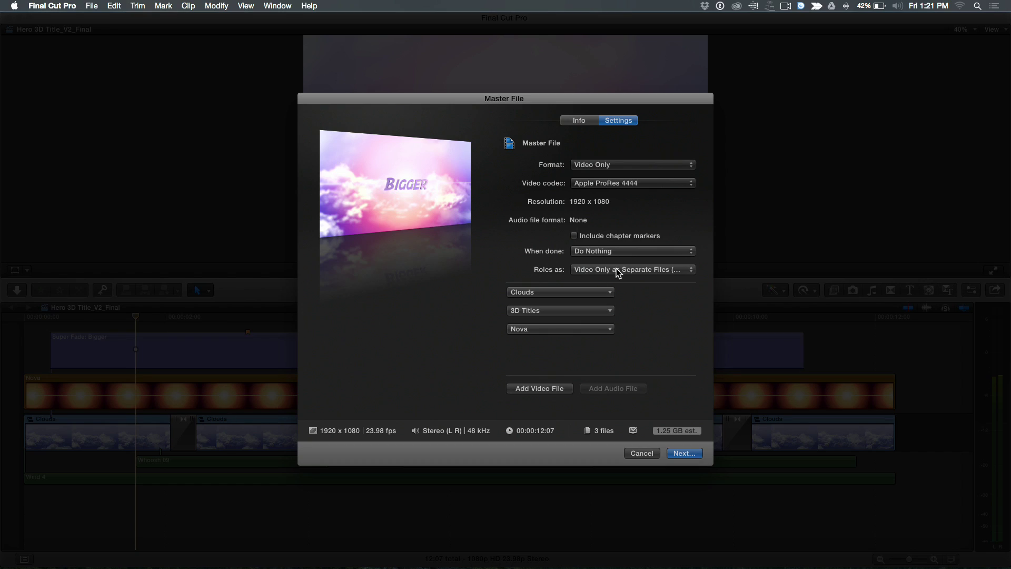
Leave the role presets unchanged, cancel the Save As sheet, and switch to Finder.
left_click(618, 273)
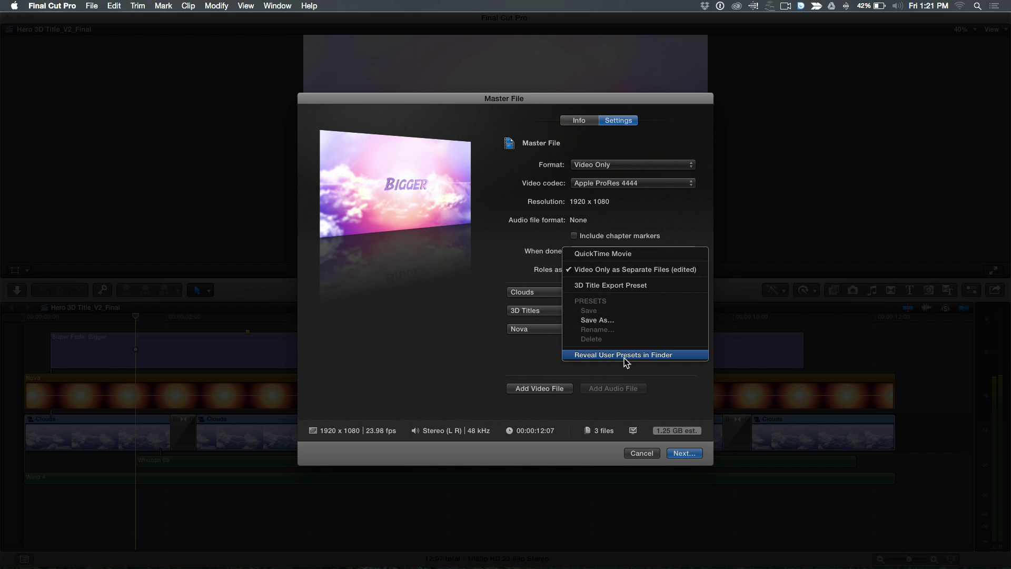
left_click(420, 341)
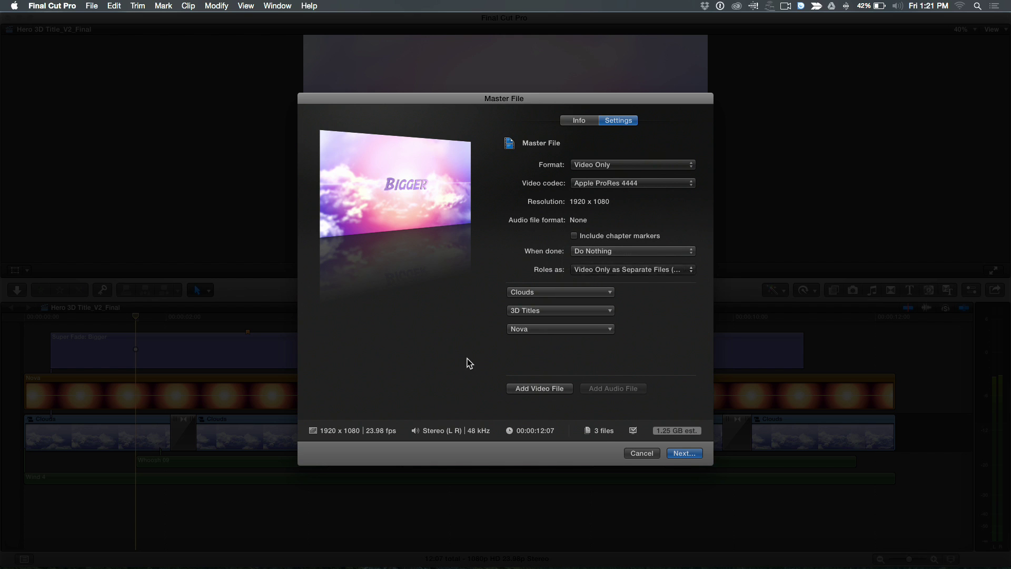
left_click(684, 453)
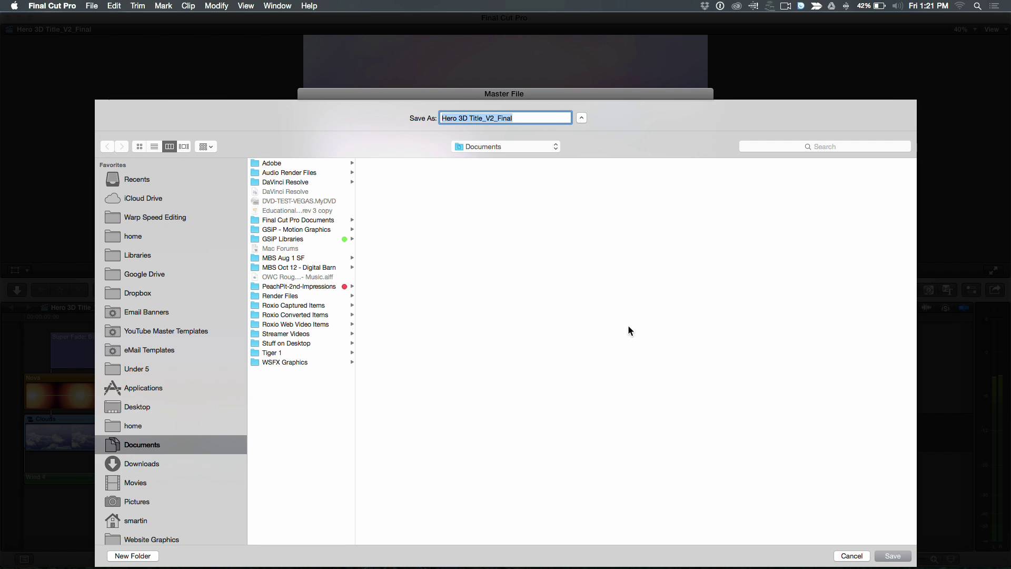
left_click(867, 559)
key("super+Tab")
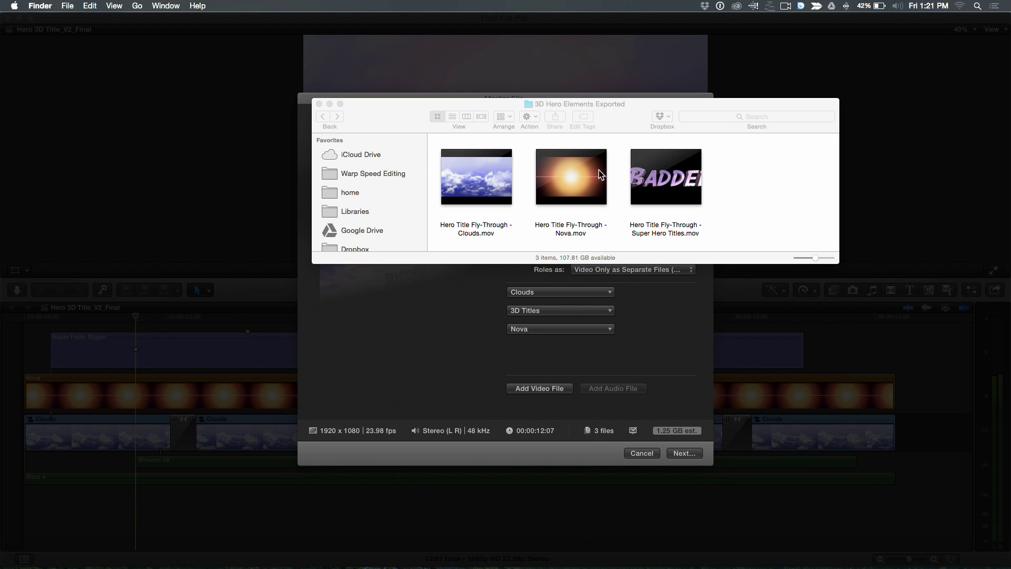
Switch from Finder to After Effects CC 2015's empty Untitled Project.
mouse_move(476, 181)
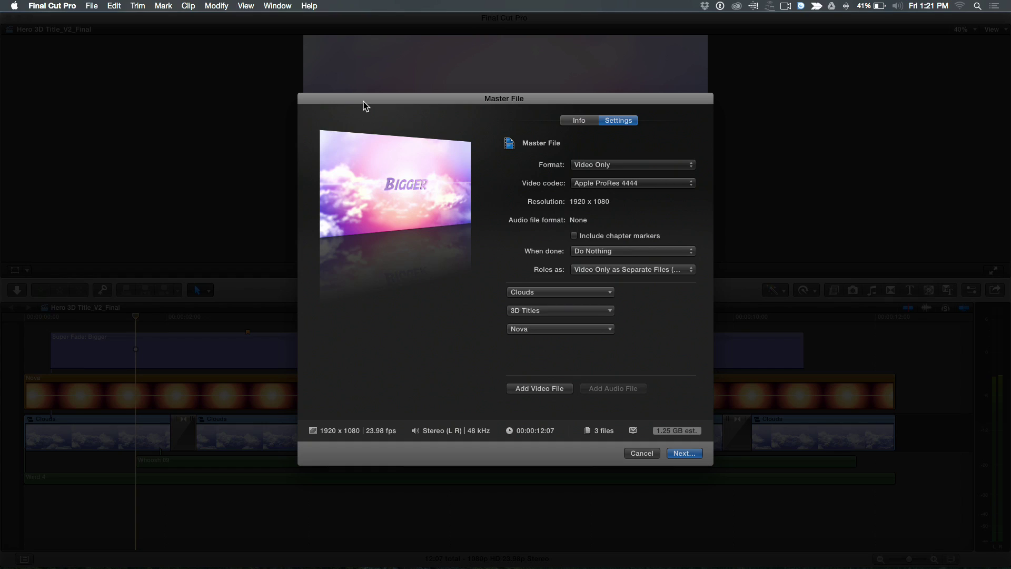
key("super+Tab")
key("super+Tab")
key("super+Tab")
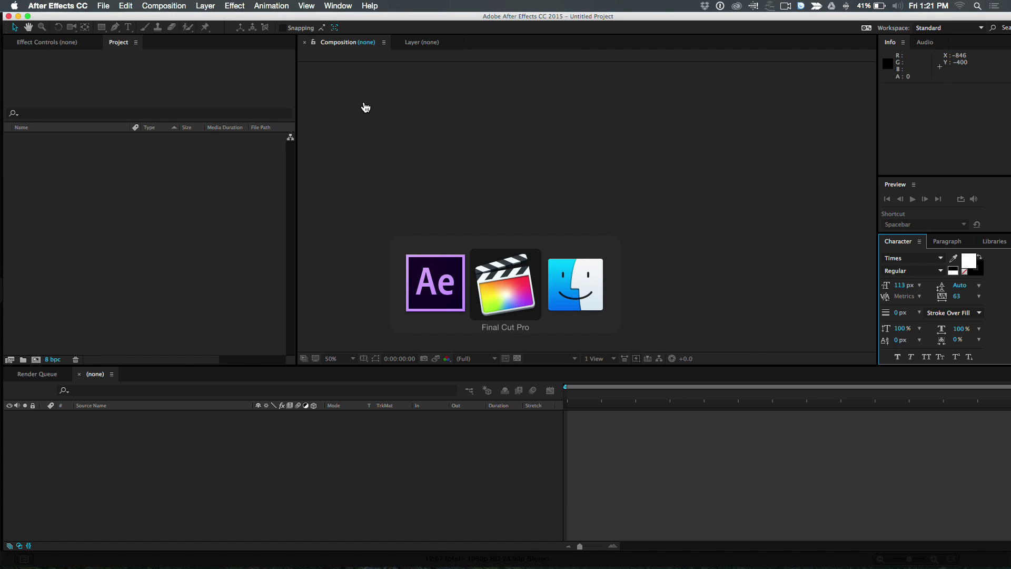
key("super+Tab")
Import the Clouds, Nova and Super Hero Titles movies and widen the Name column.
left_click_drag(766, 190, 512, 221)
left_click_drag(471, 190, 97, 232)
left_click(97, 235)
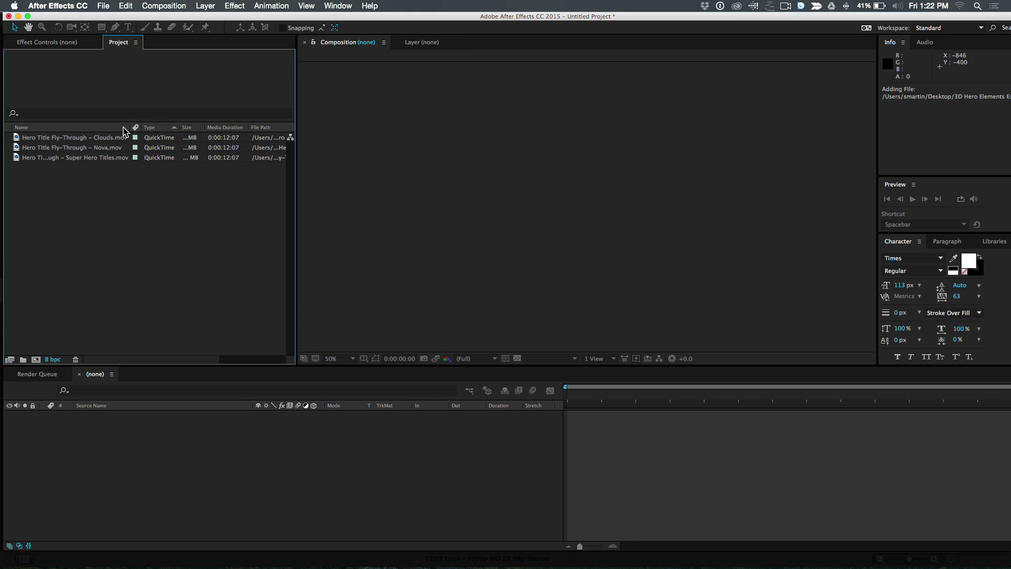
left_click_drag(128, 127, 204, 127)
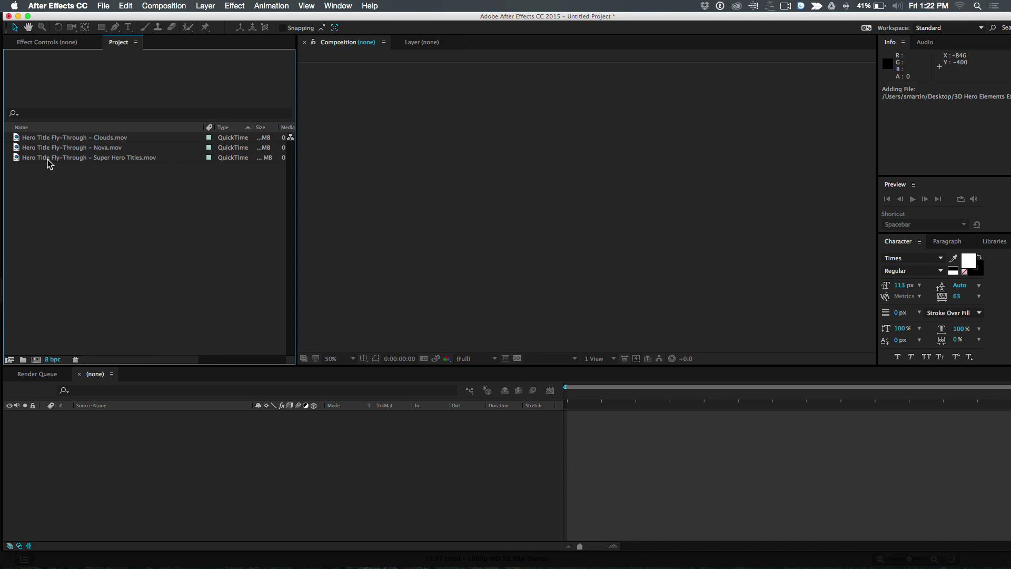
Select all three movies and drop them onto New Composition as a Single Composition.
left_click(65, 159)
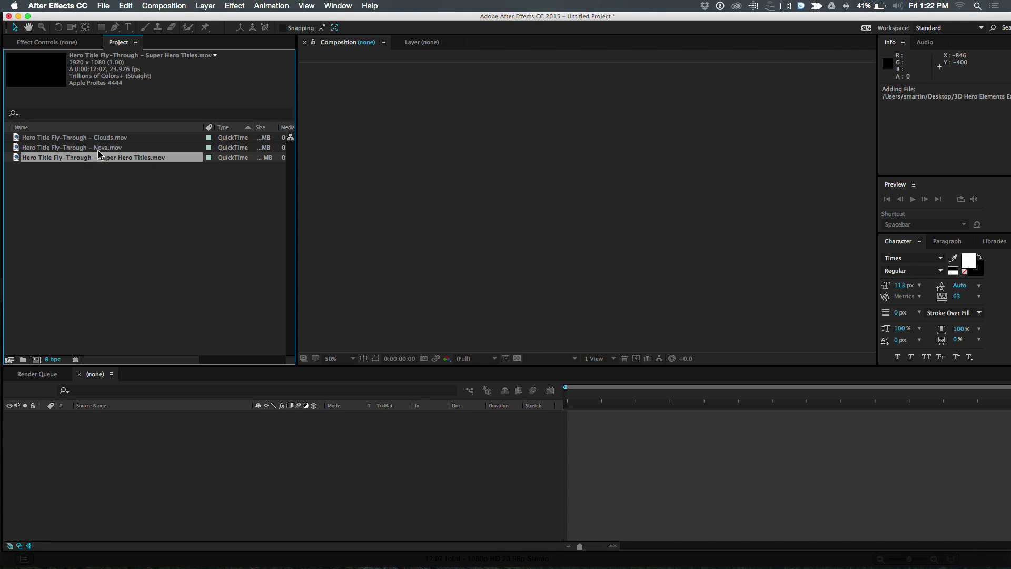
left_click(85, 150, "shift")
left_click(91, 139, "shift")
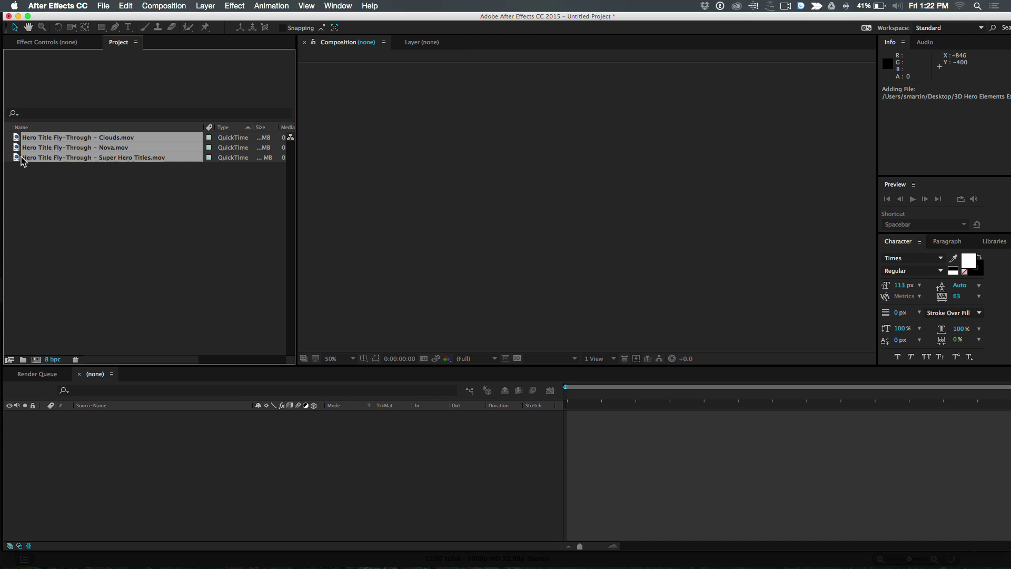
left_click_drag(15, 159, 36, 360)
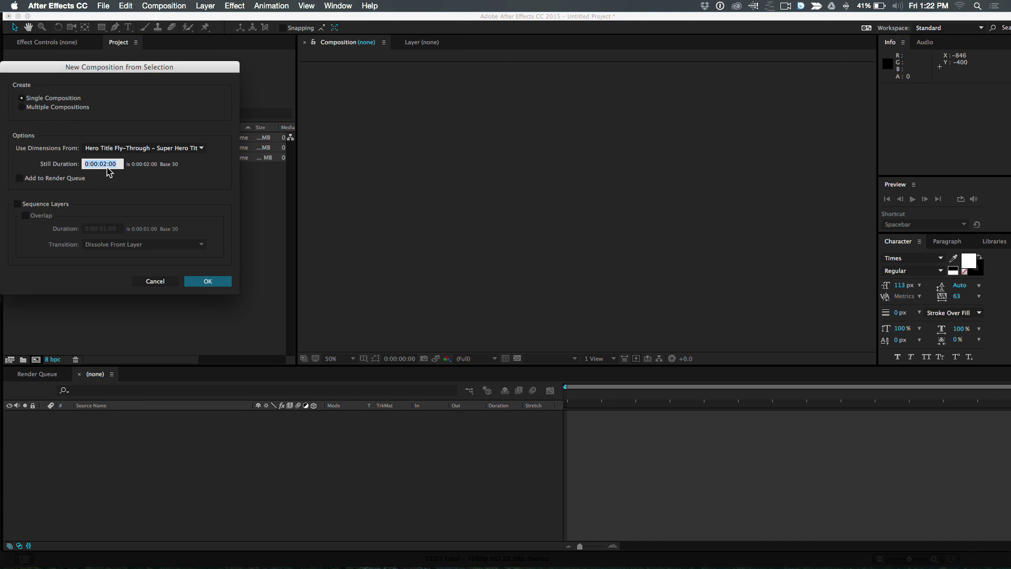
Create the Hero Title Fly-Through composition and preview it, stopping on the BIGGER frame.
left_click(204, 283)
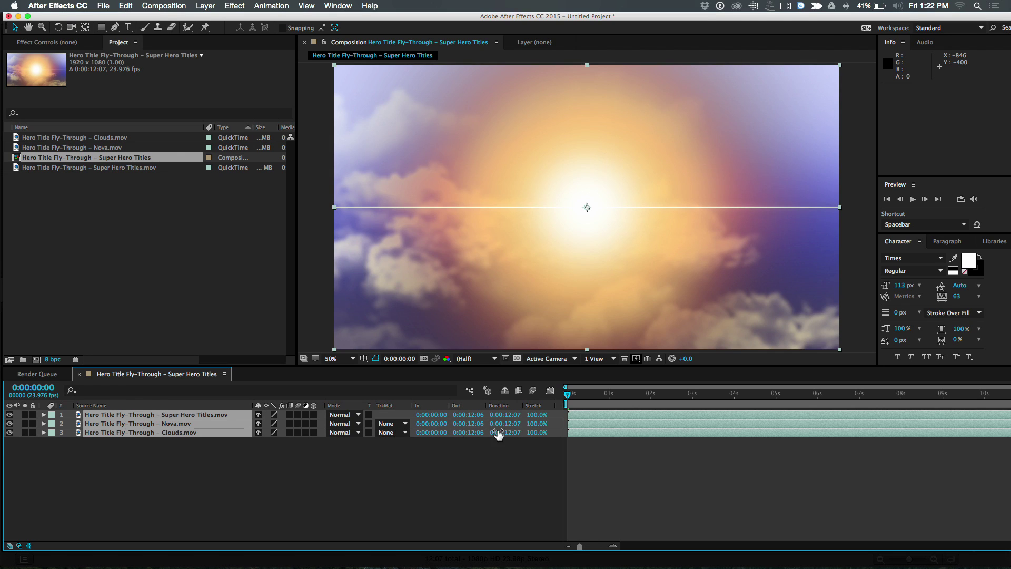
left_click(232, 447)
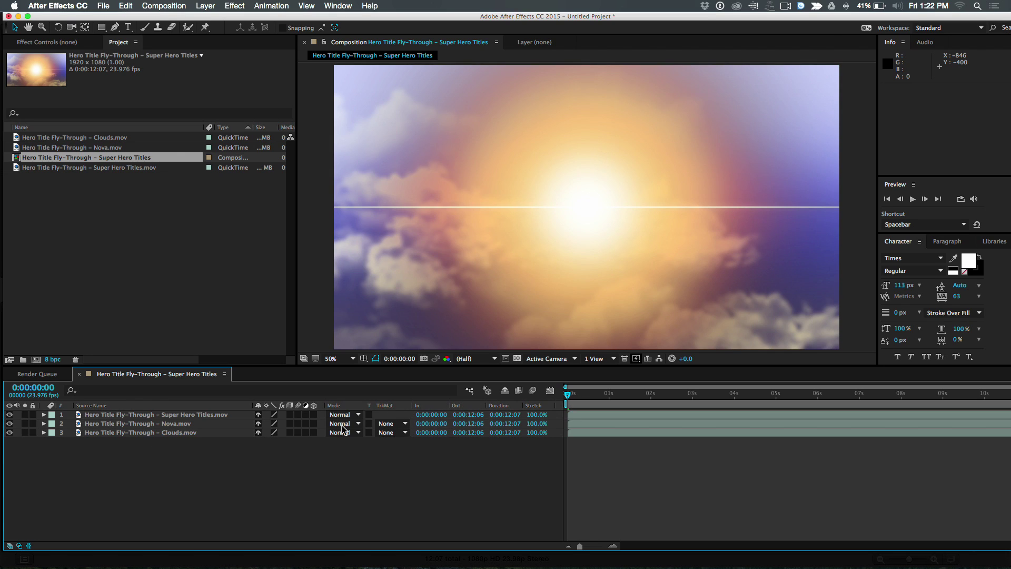
left_click_drag(575, 396, 597, 401)
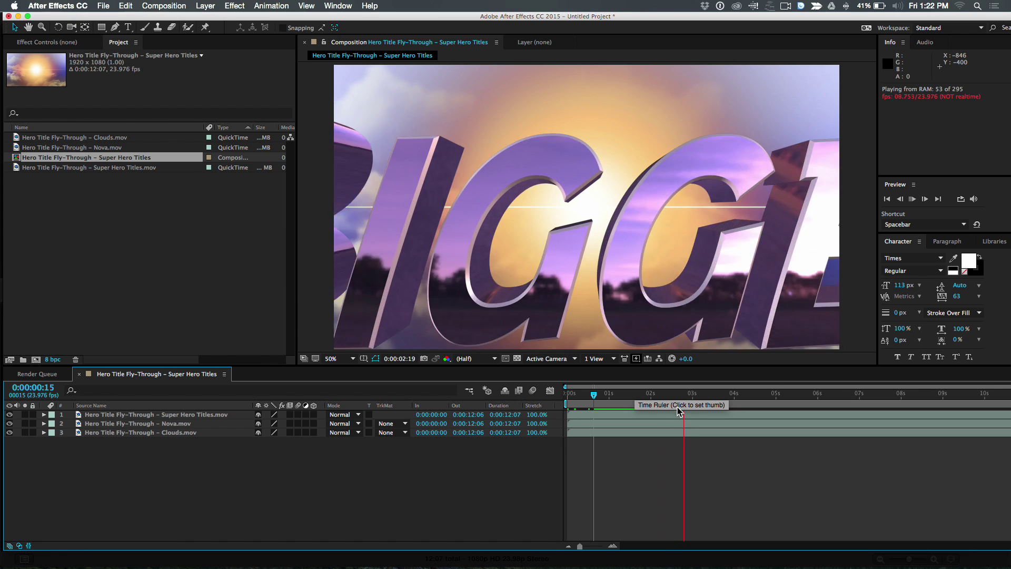
mouse_move(689, 395)
left_mouse_down()
mouse_move(655, 402)
mouse_move(697, 403)
mouse_move(673, 403)
left_mouse_up()
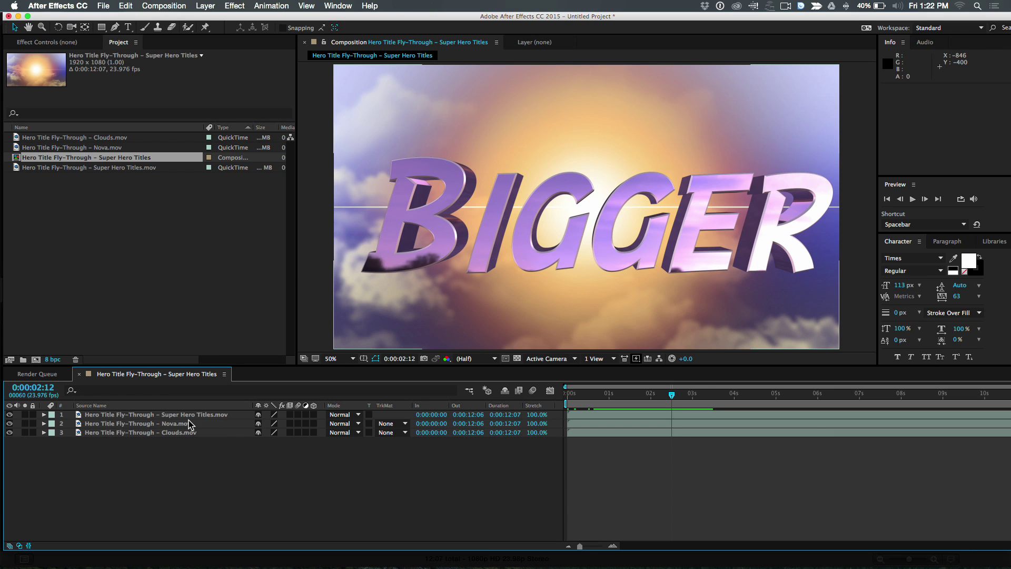
Set the Nova layer's blend mode to Add, check an earlier frame, then switch it to Normal.
left_click(358, 426)
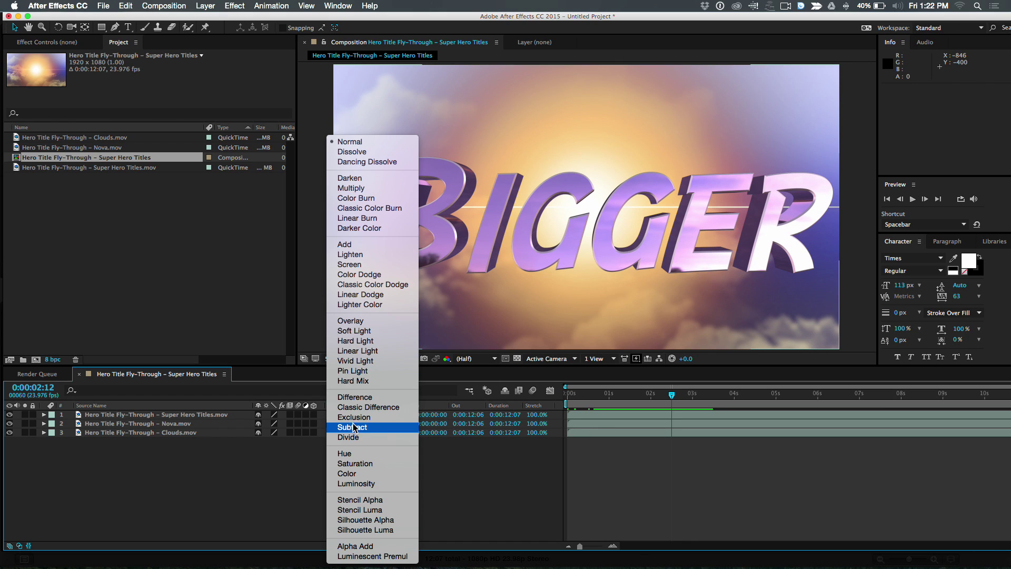
left_click(367, 244)
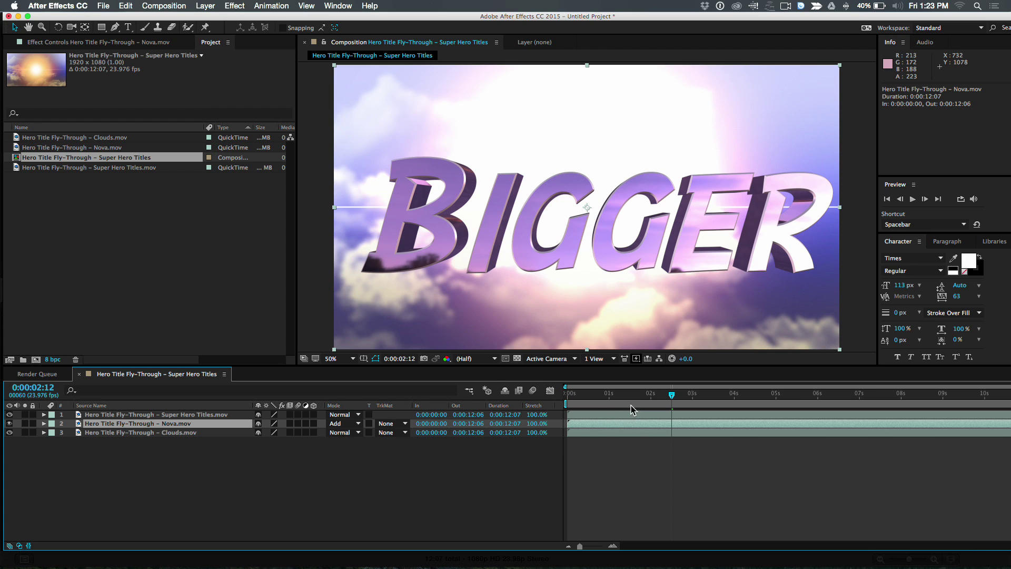
mouse_move(642, 398)
left_mouse_down()
mouse_move(605, 398)
mouse_move(655, 397)
left_mouse_up()
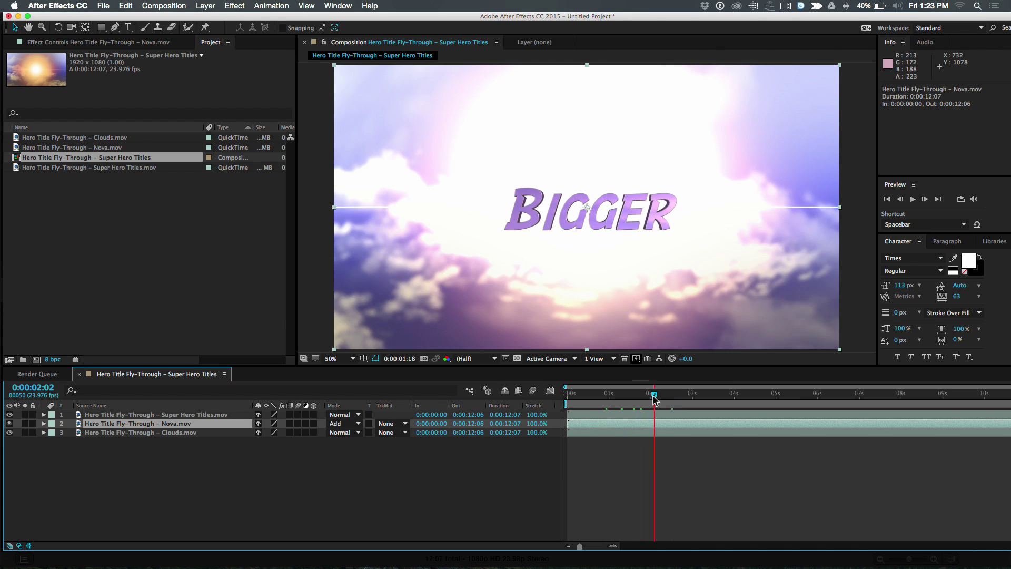
left_click(359, 424)
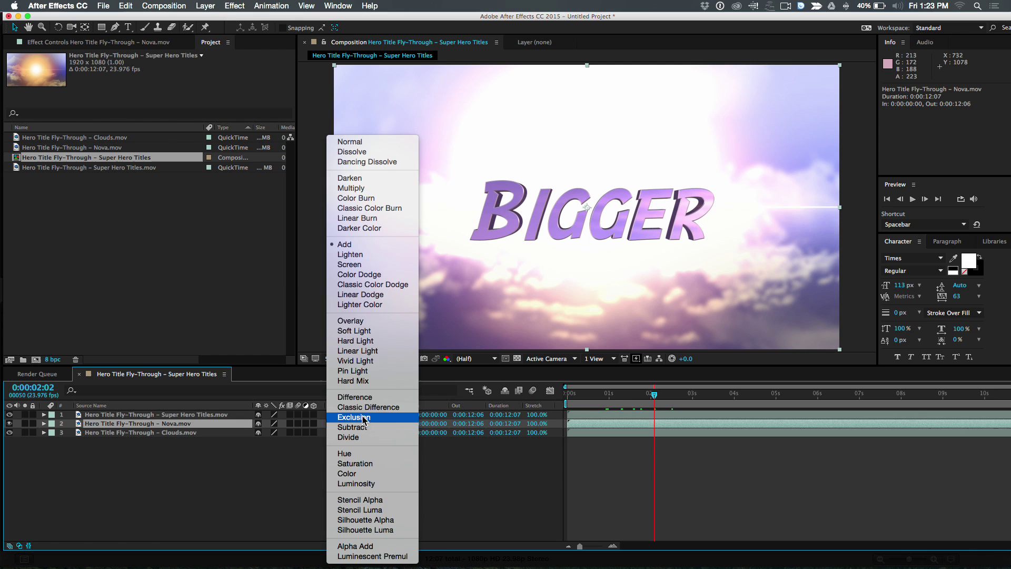
left_click(359, 140)
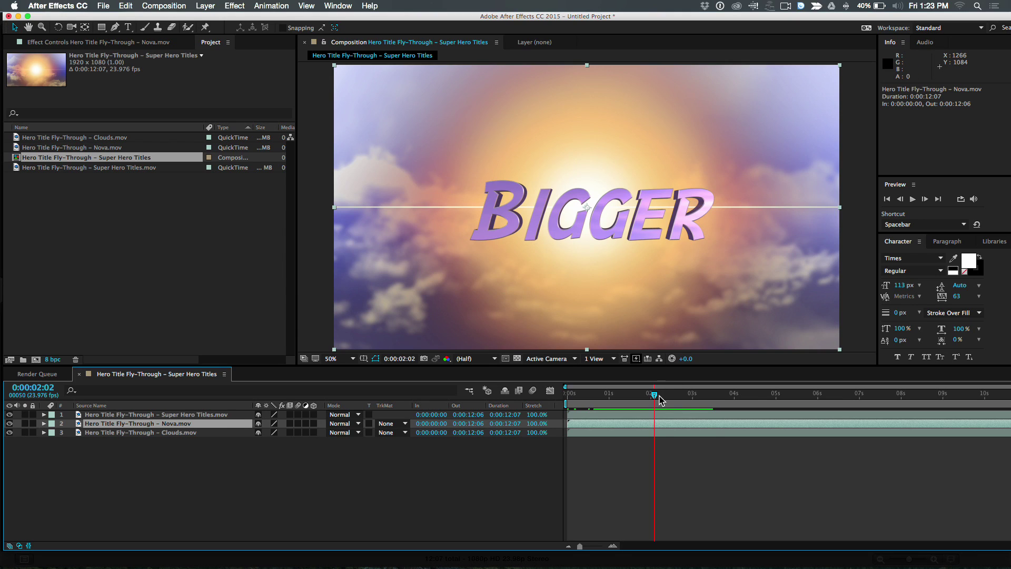
left_click_drag(661, 400, 727, 395)
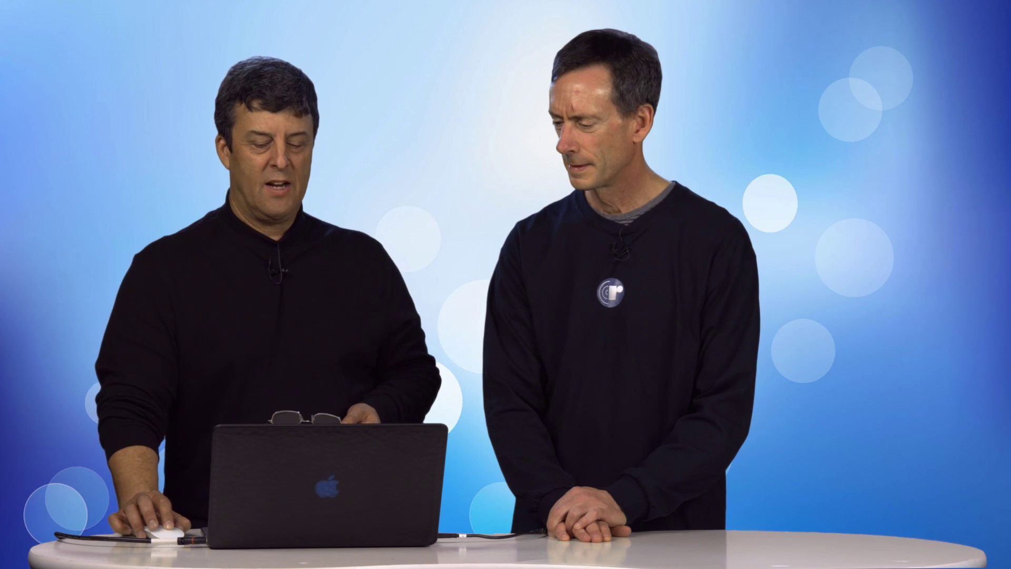